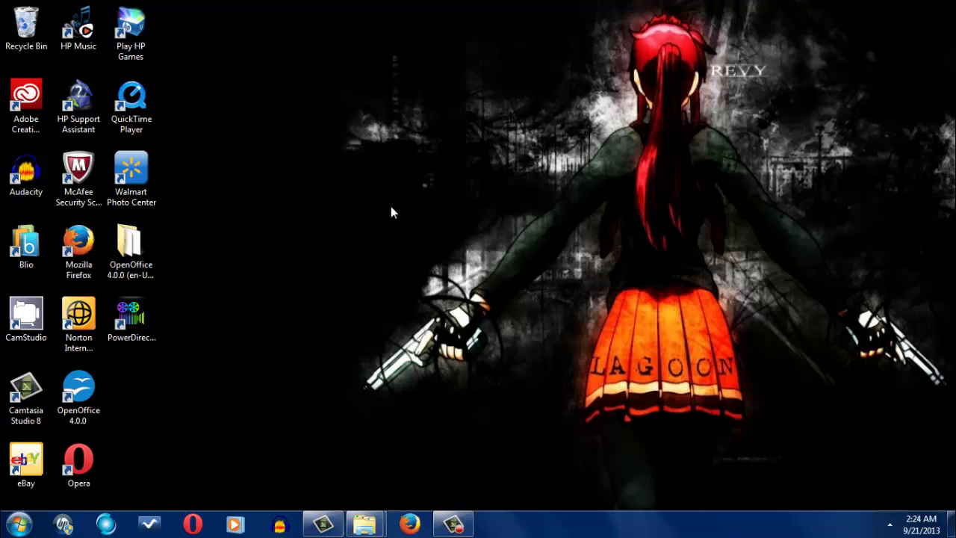
Open Firefox from the desktop and load the YouTube home page
drag(423, 1, 440, 388)
click(410, 526)
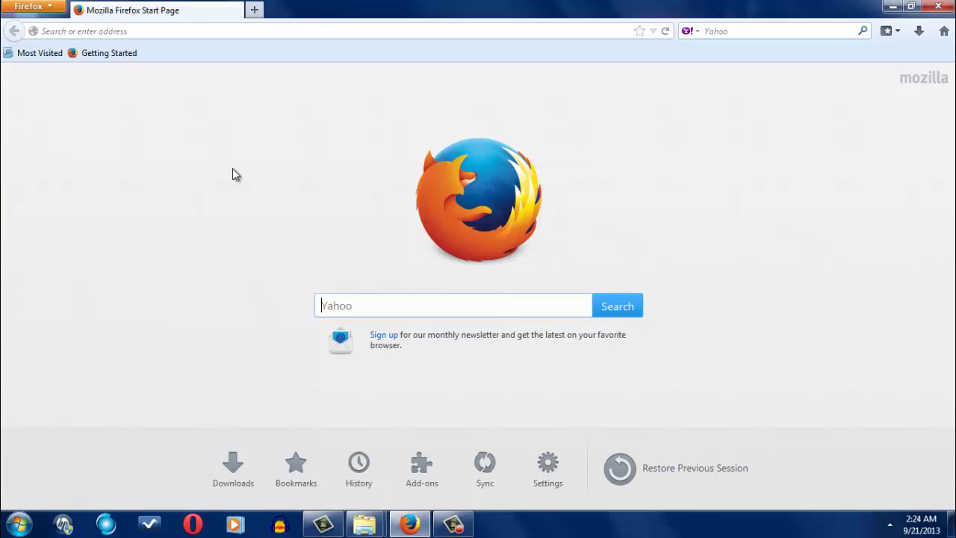
click(269, 189)
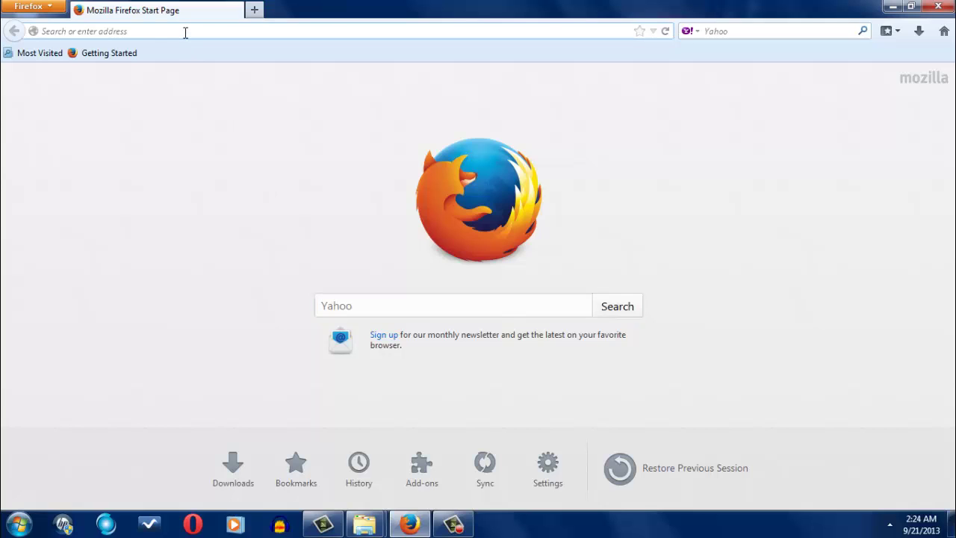
text(youtb)
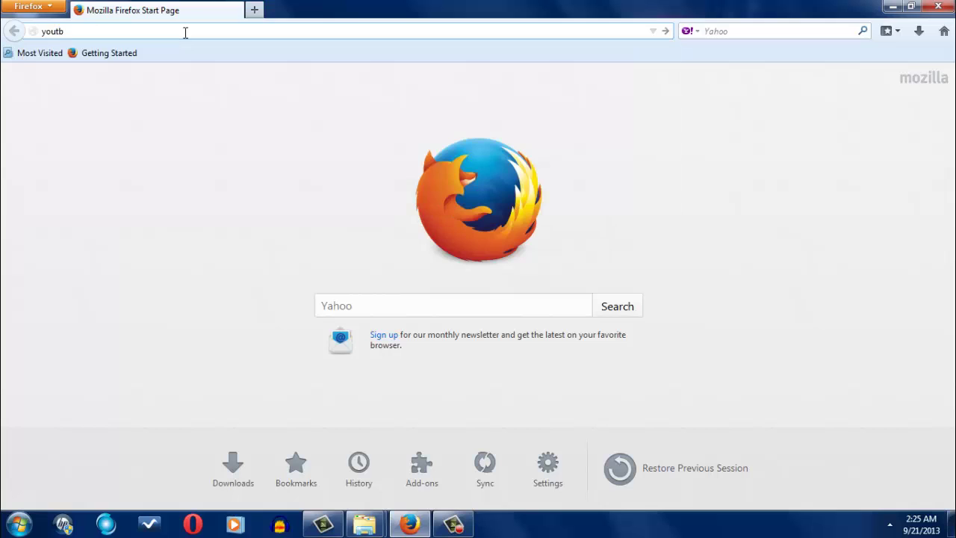
key(BackSpace)
key(Down)
key(Return)
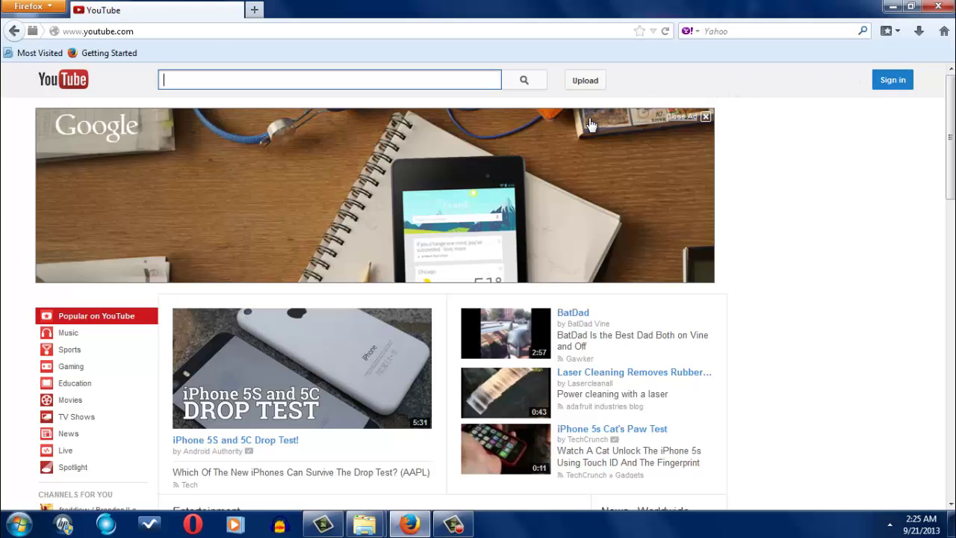
Examine the YouTube home page's banner ad and video listings
scroll(594, 128, down, 5)
scroll(606, 135, down, 5)
scroll(606, 136, up, 8)
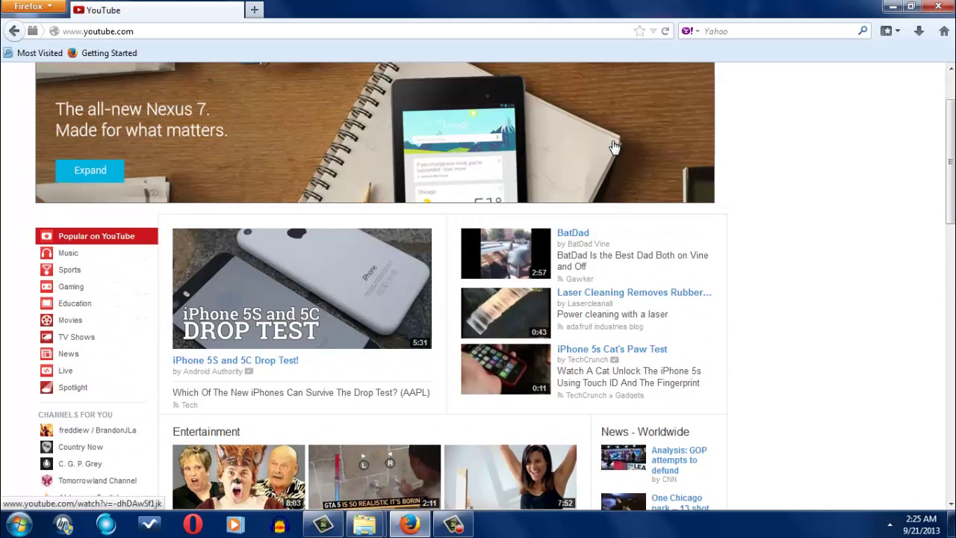
scroll(741, 169, up, 2)
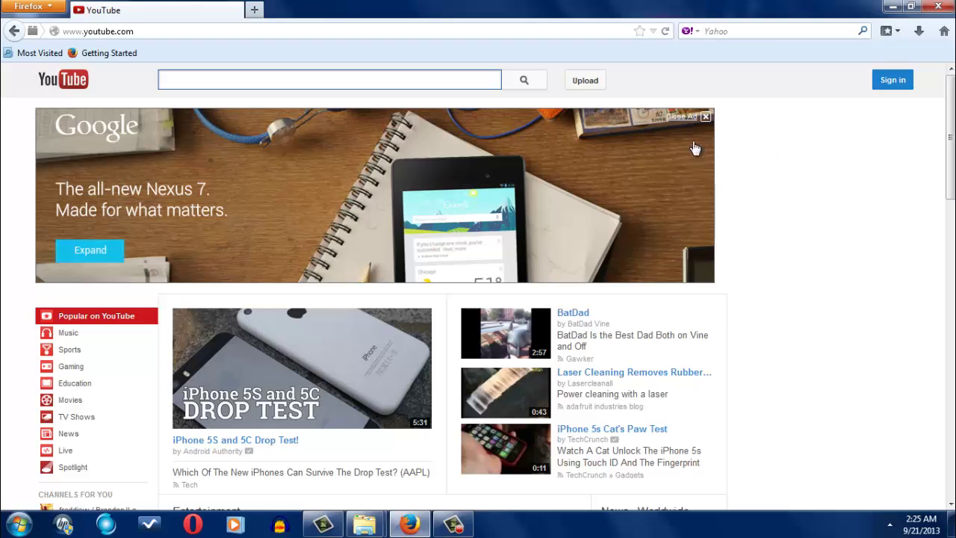
scroll(694, 150, down, 4)
scroll(586, 137, down, 3)
scroll(454, 160, up, 6)
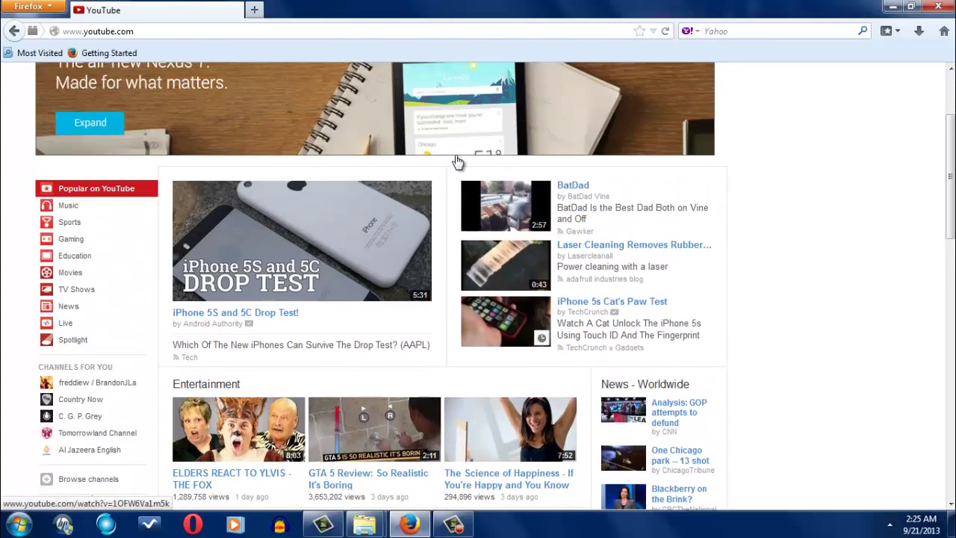
Open the iPhone 5S and 5C Drop Test video and examine its page, including the ads
click(331, 267)
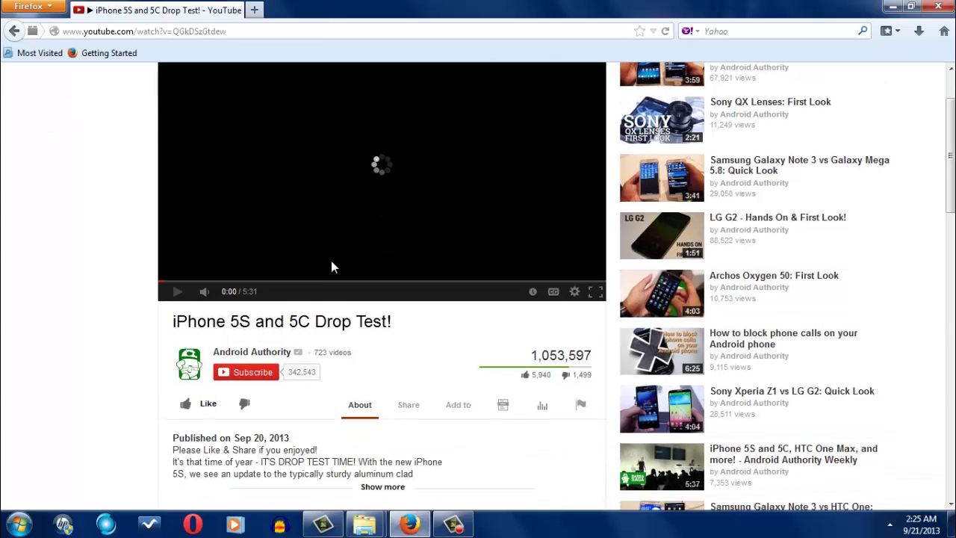
scroll(388, 248, up, 1)
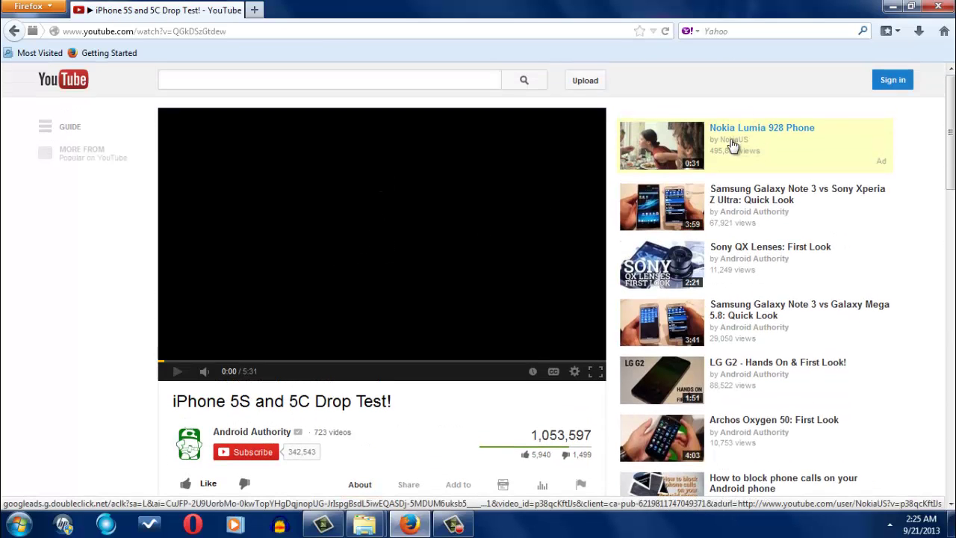
scroll(423, 220, down, 2)
scroll(299, 239, down, 6)
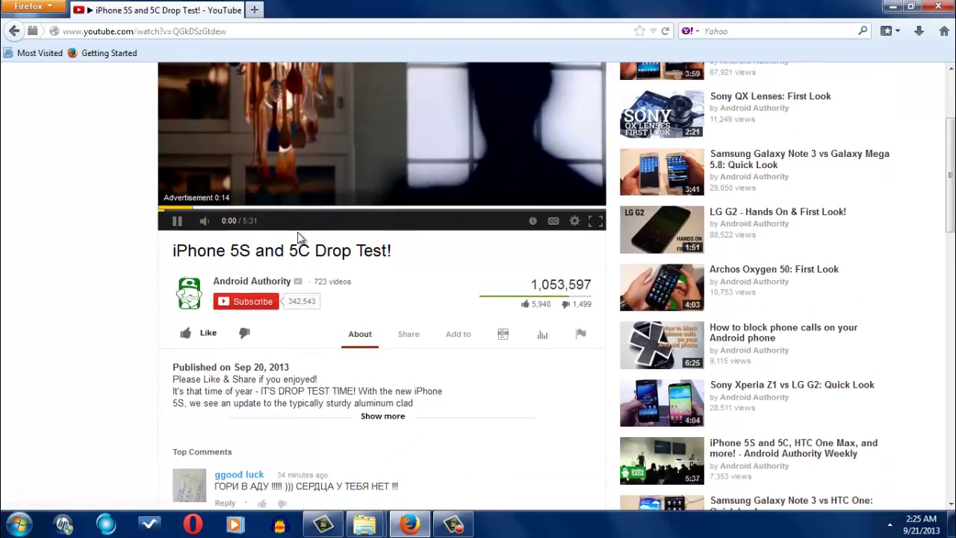
scroll(306, 235, up, 4)
scroll(308, 235, up, 4)
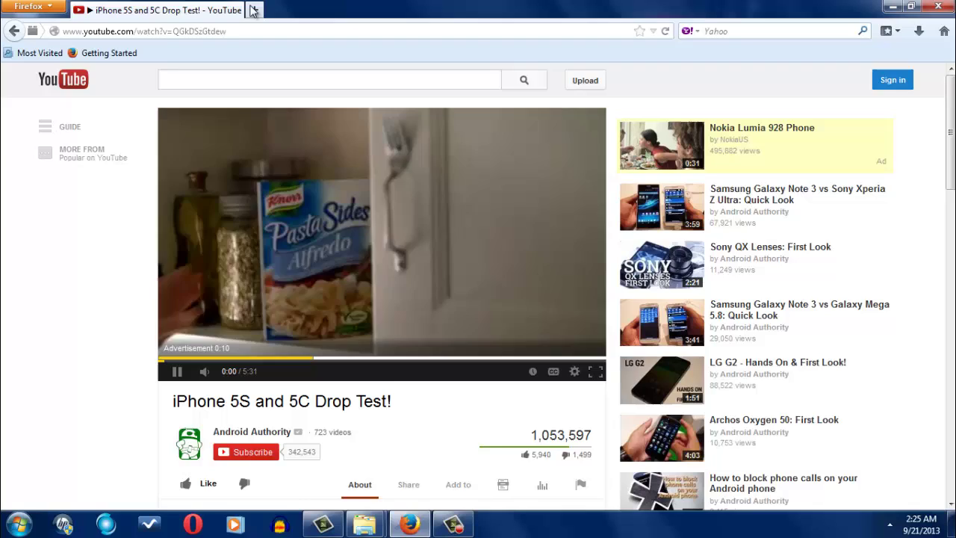
Open the Add-ons Manager from a new tab and enable the Adblock Plus and Magic Actions for YouTube extensions
click(253, 10)
click(30, 6)
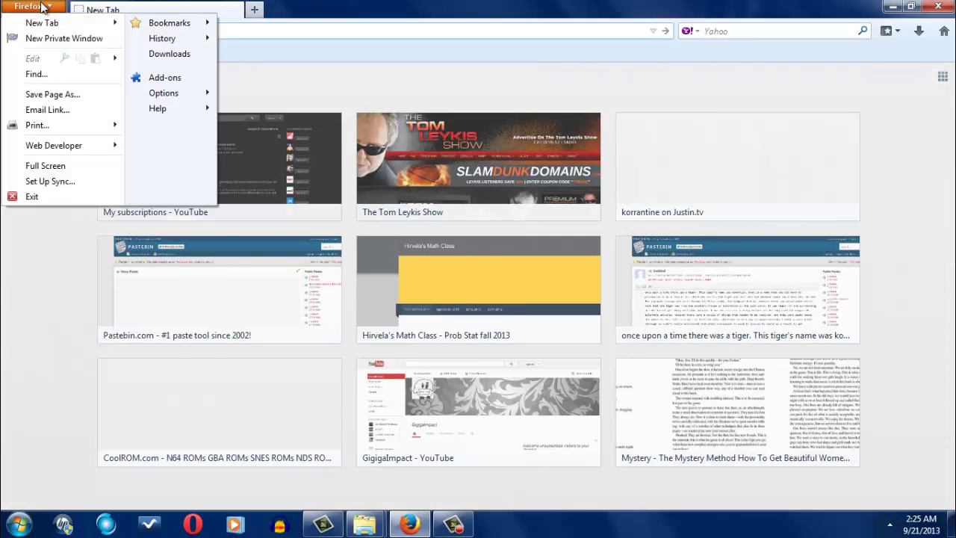
click(174, 83)
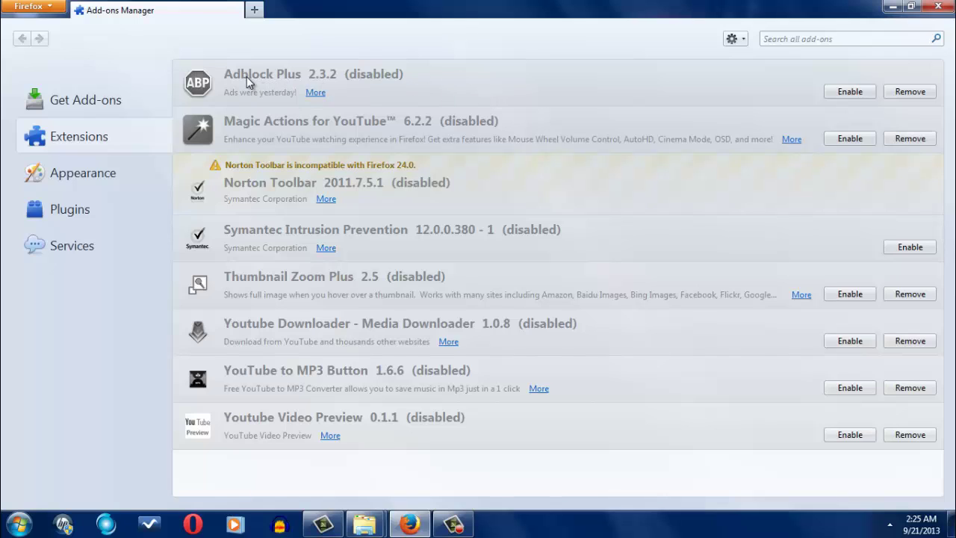
click(851, 92)
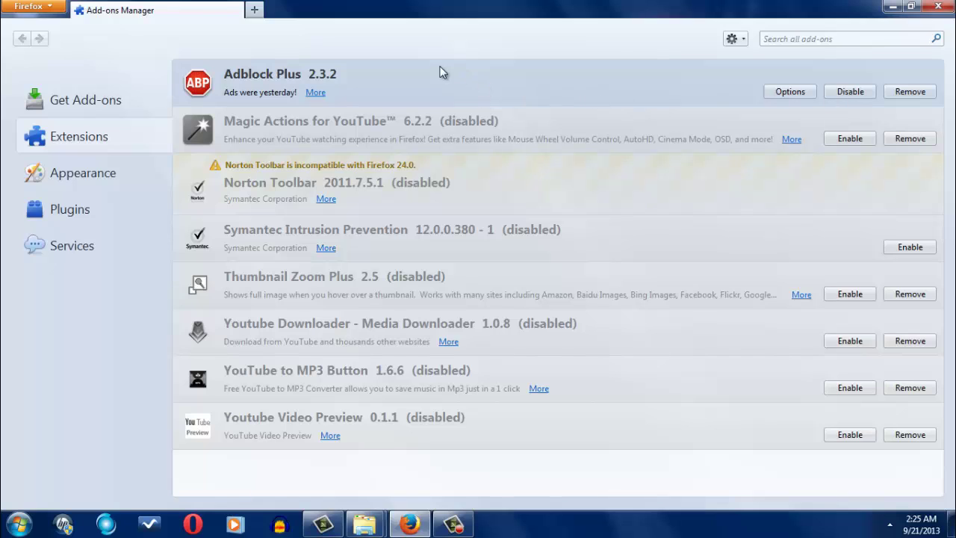
click(318, 122)
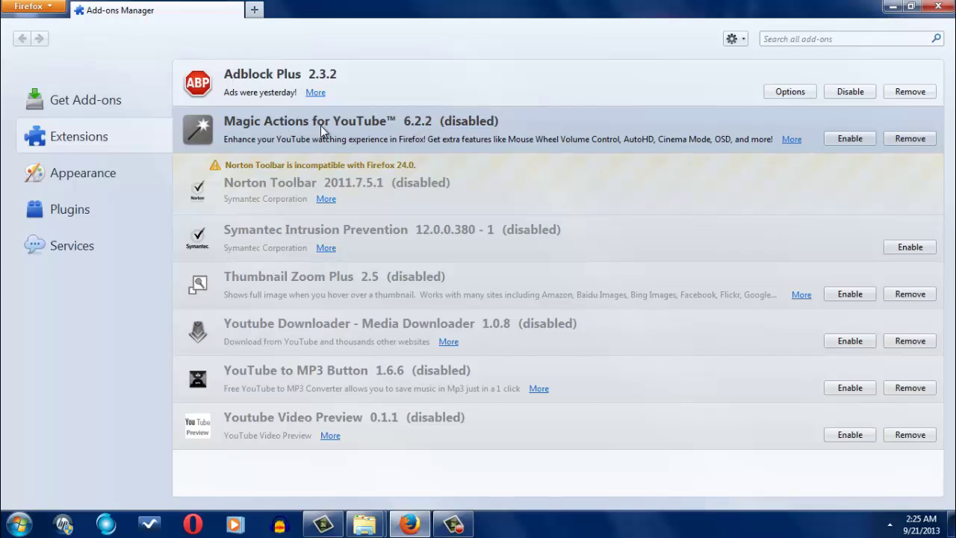
click(842, 138)
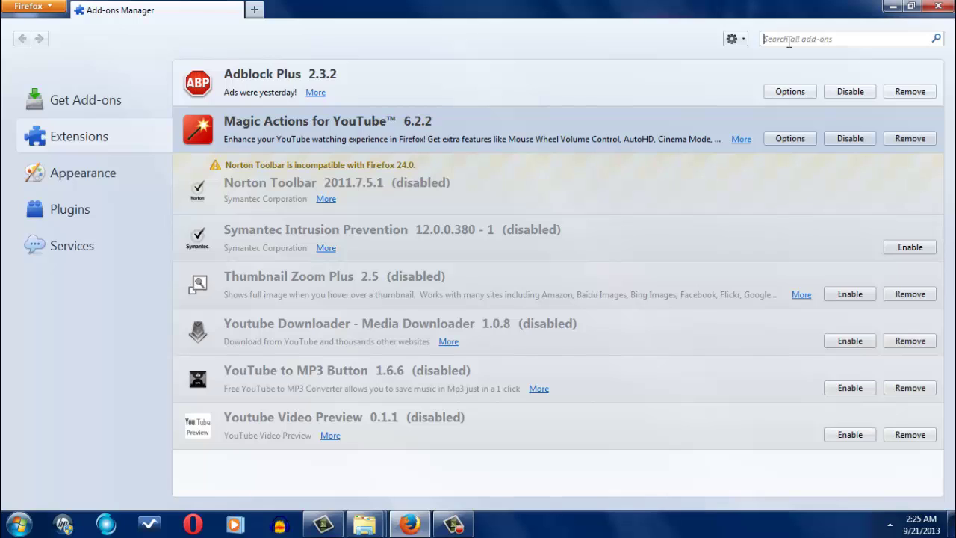
Search the available add-ons for "magic actions" and look through the add-on sections
text(magic actions)
key(Return)
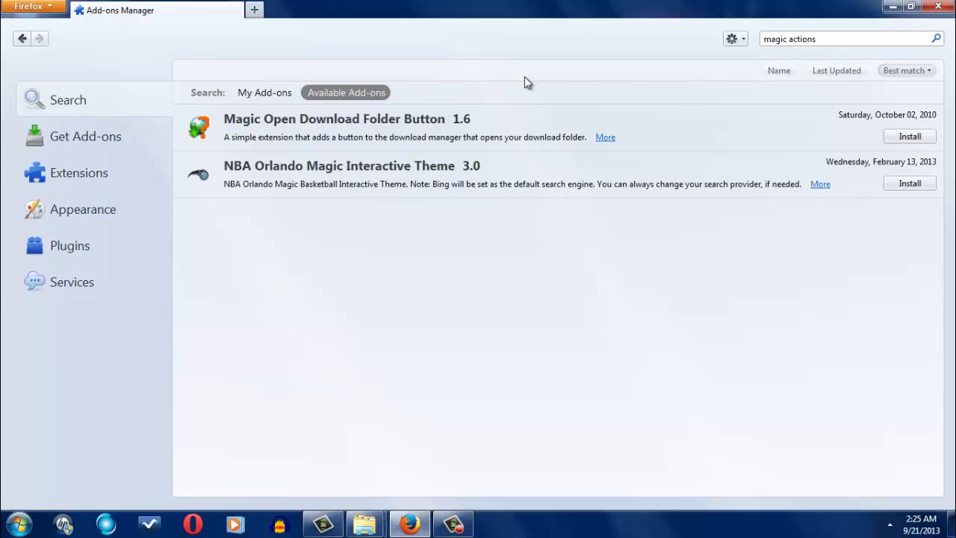
key(ctrl+a)
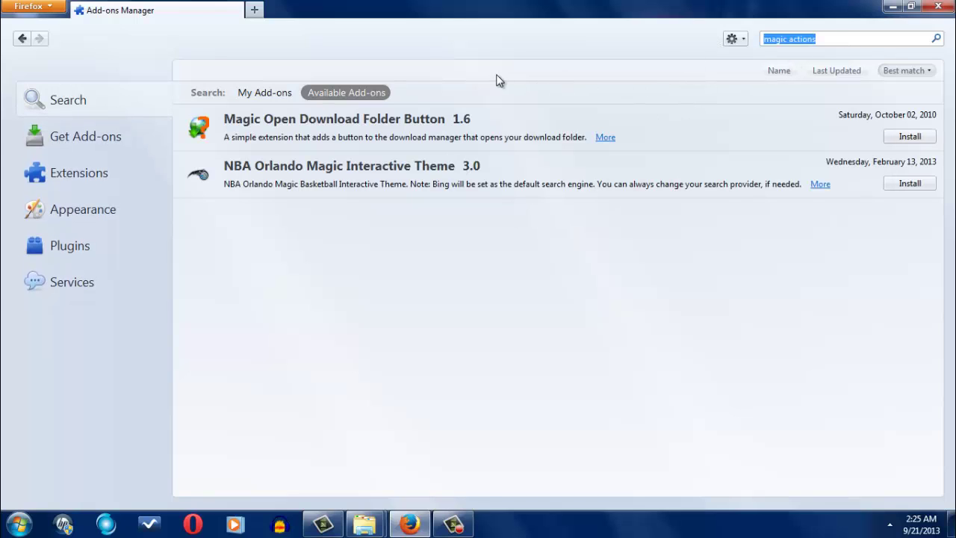
click(96, 175)
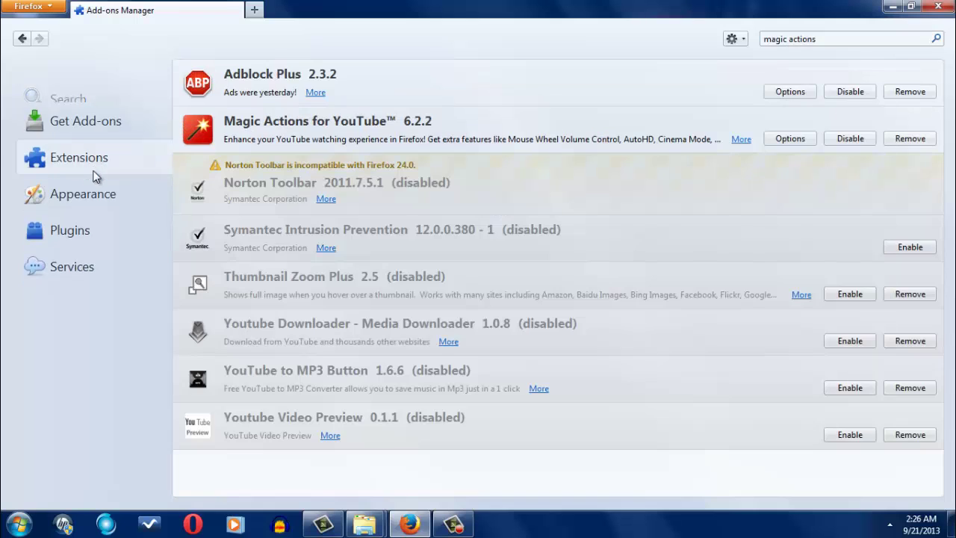
click(936, 40)
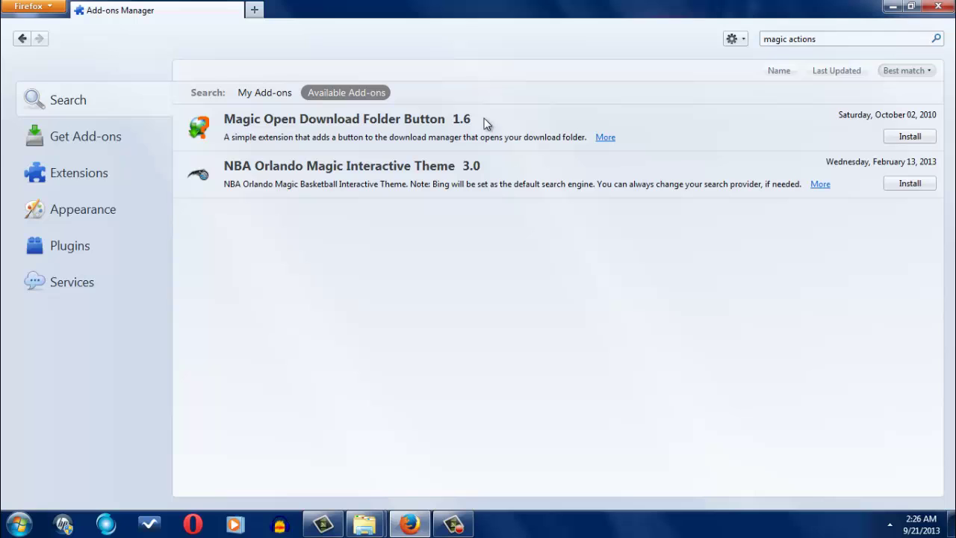
click(110, 139)
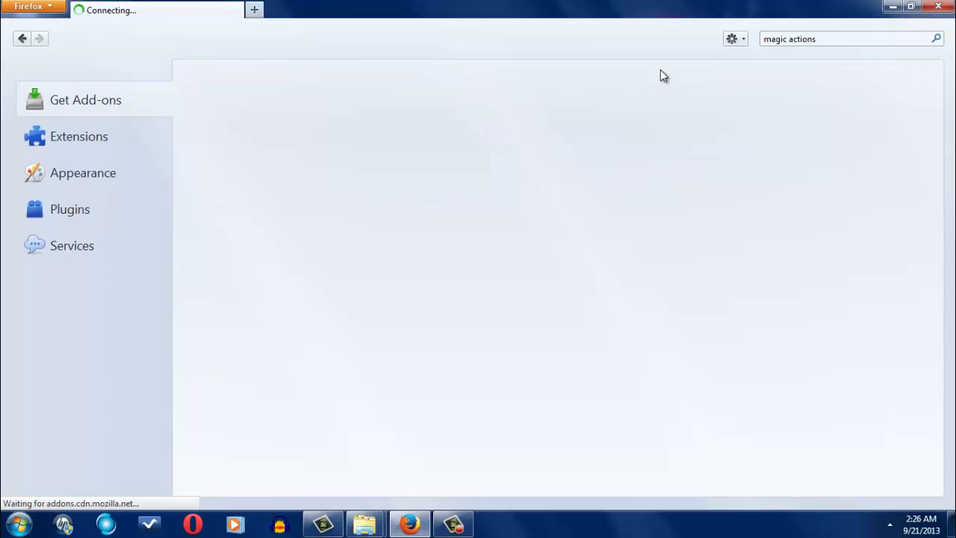
click(935, 38)
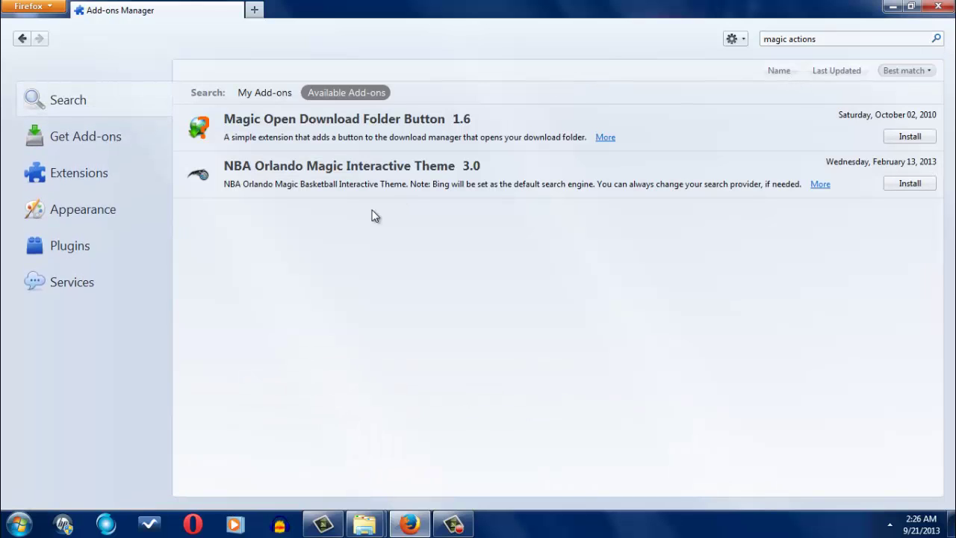
Enable the Youtube Video Preview extension and load youtube.com in a new tab
click(88, 174)
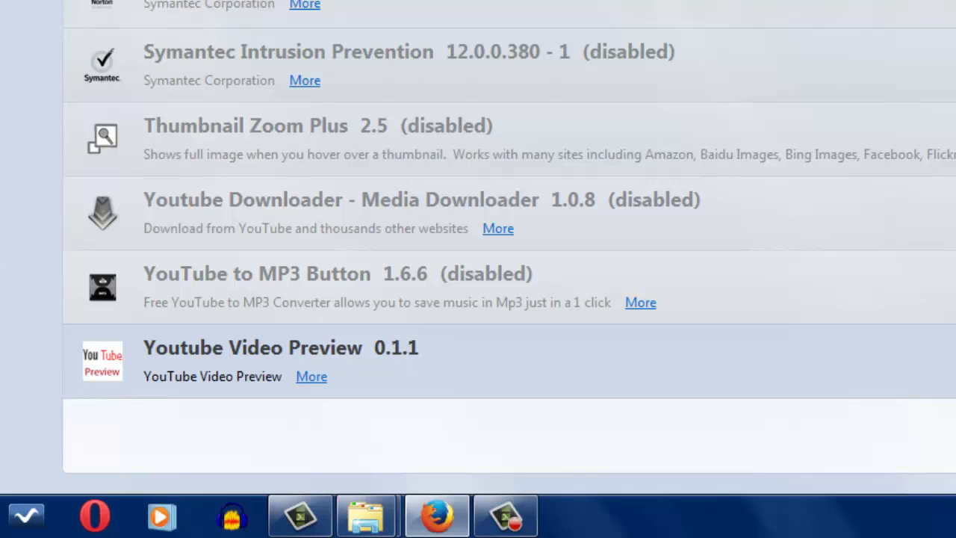
key(ctrl+t)
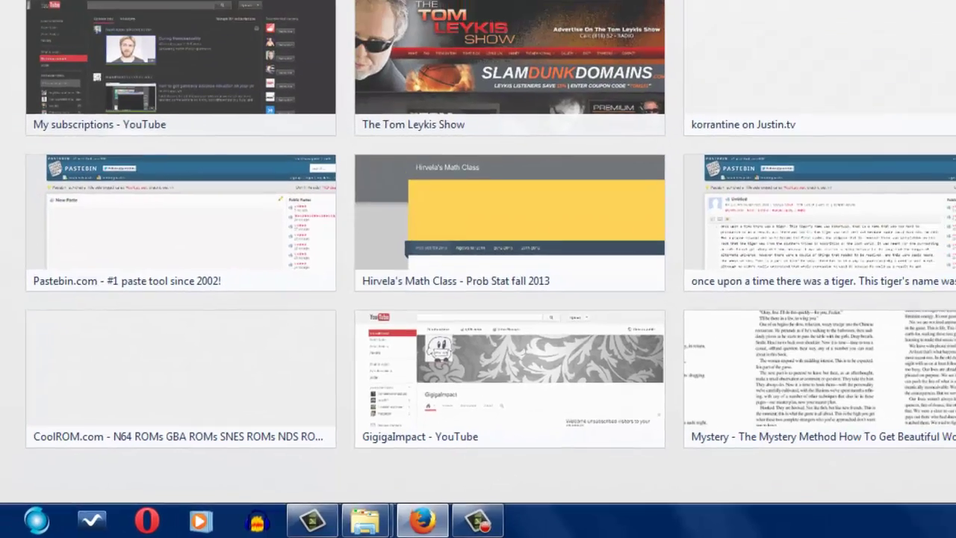
text(youtube.com/)
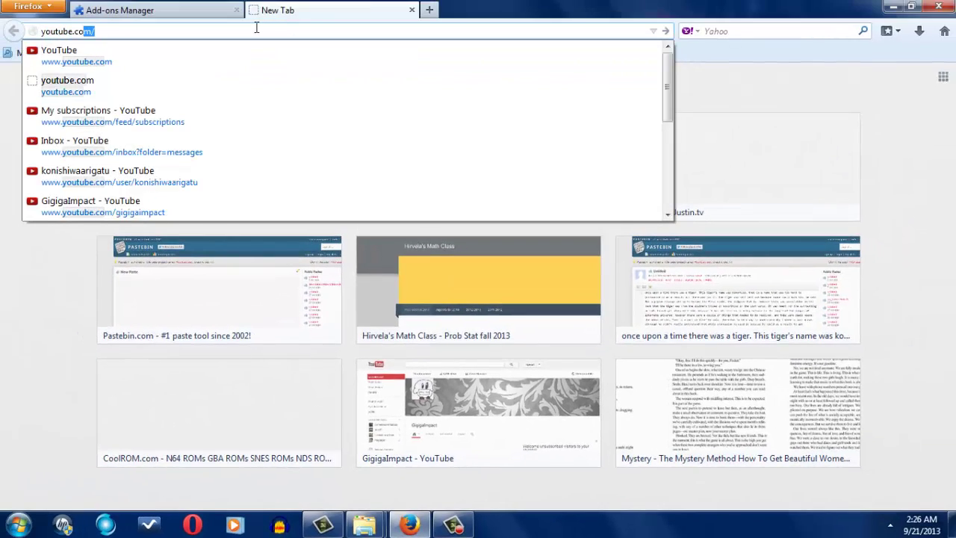
key(Return)
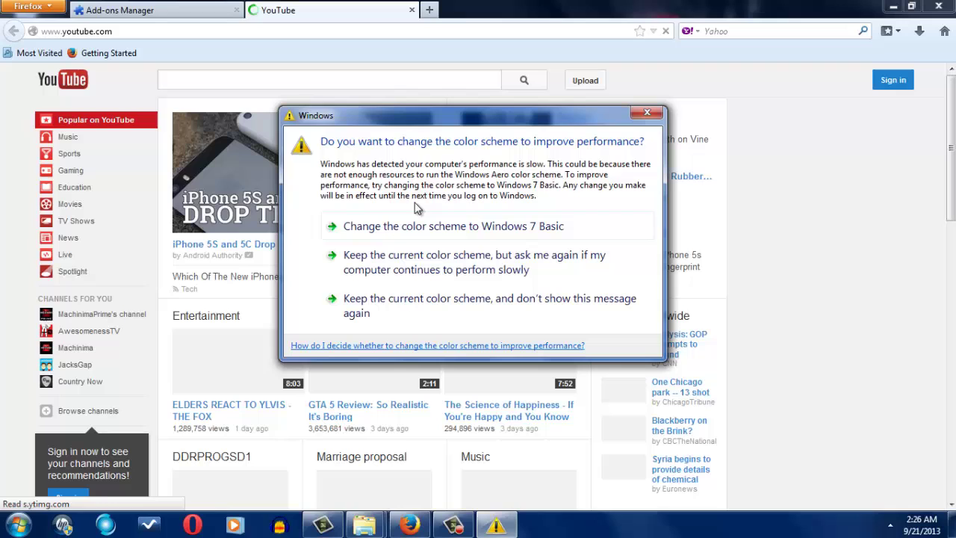
click(647, 115)
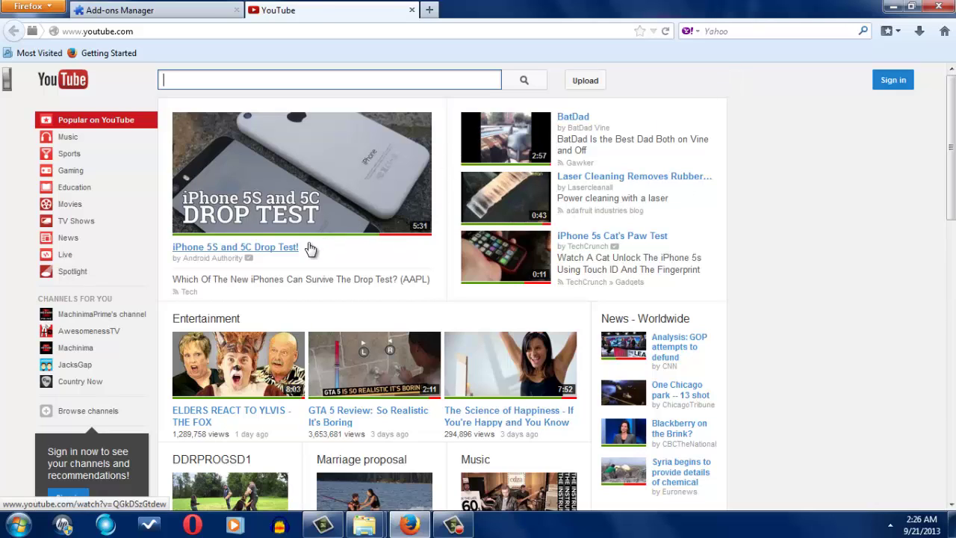
Check the Youtube Video Preview entry in the extensions list, and examine the video thumbnails on the YouTube home page
click(177, 8)
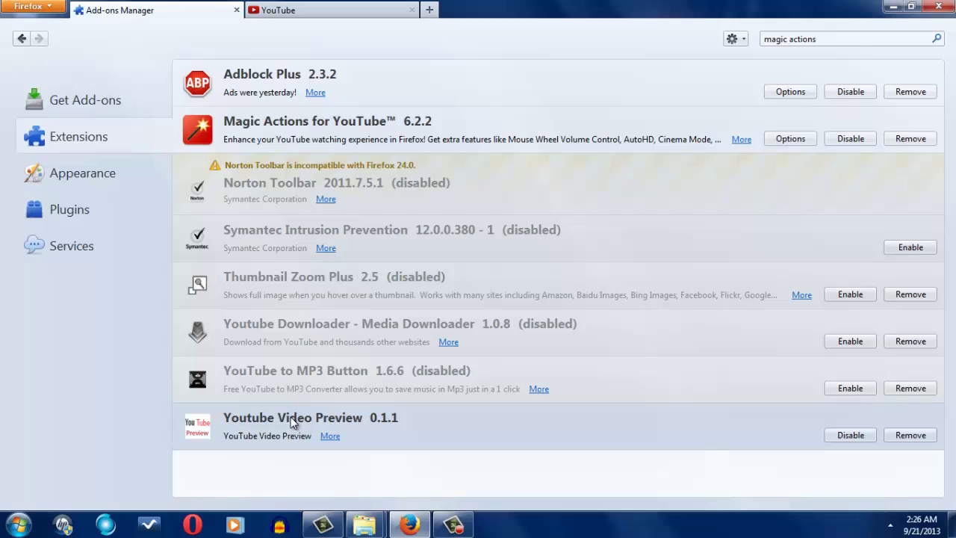
click(314, 9)
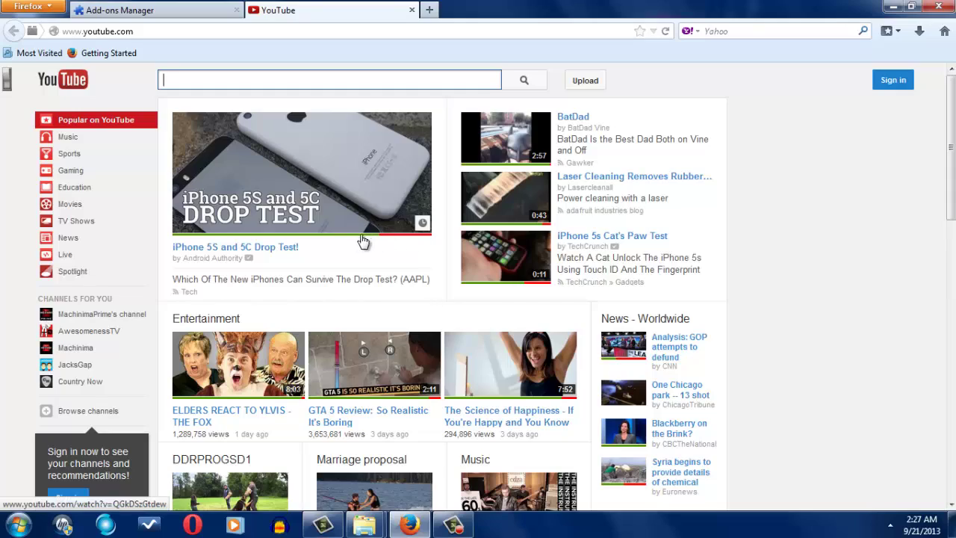
scroll(377, 246, down, 3)
scroll(388, 246, down, 10)
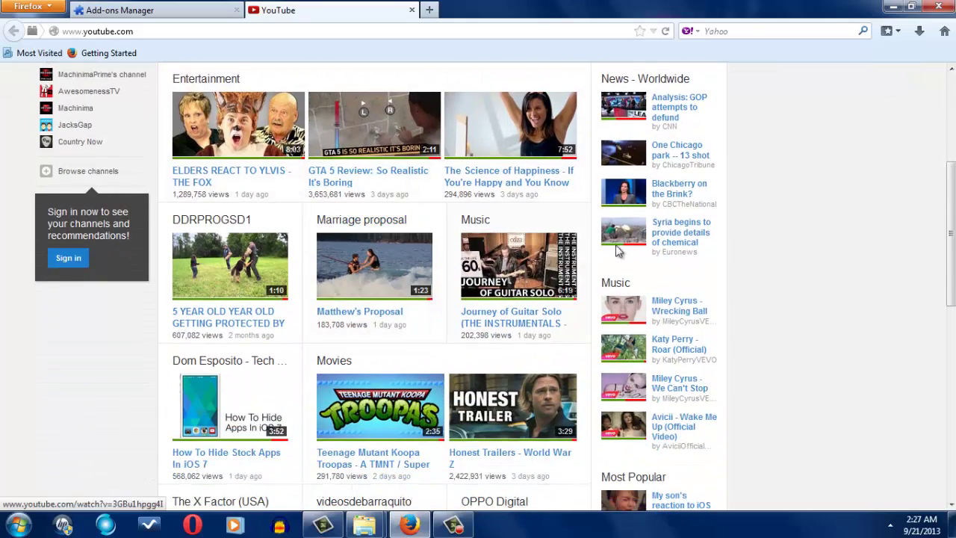
scroll(766, 166, up, 11)
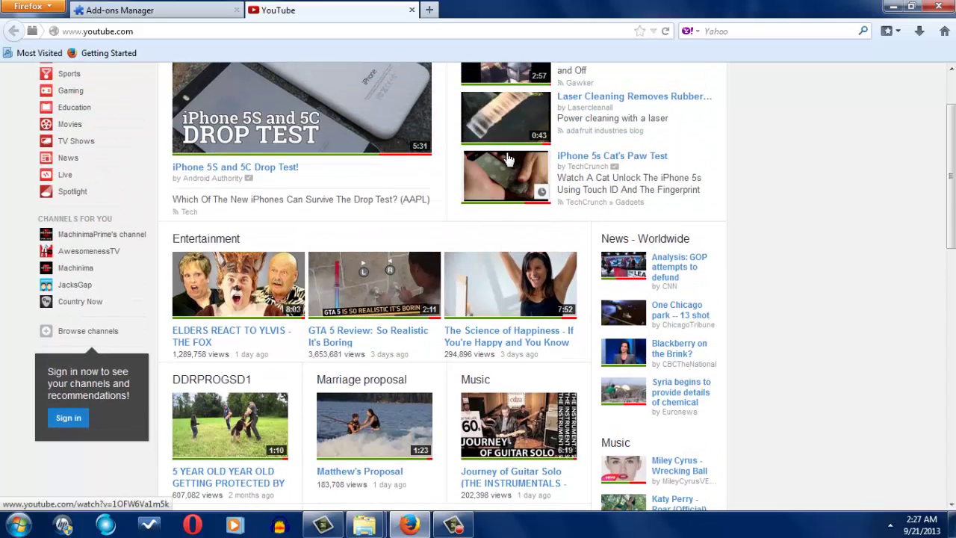
scroll(528, 153, up, 2)
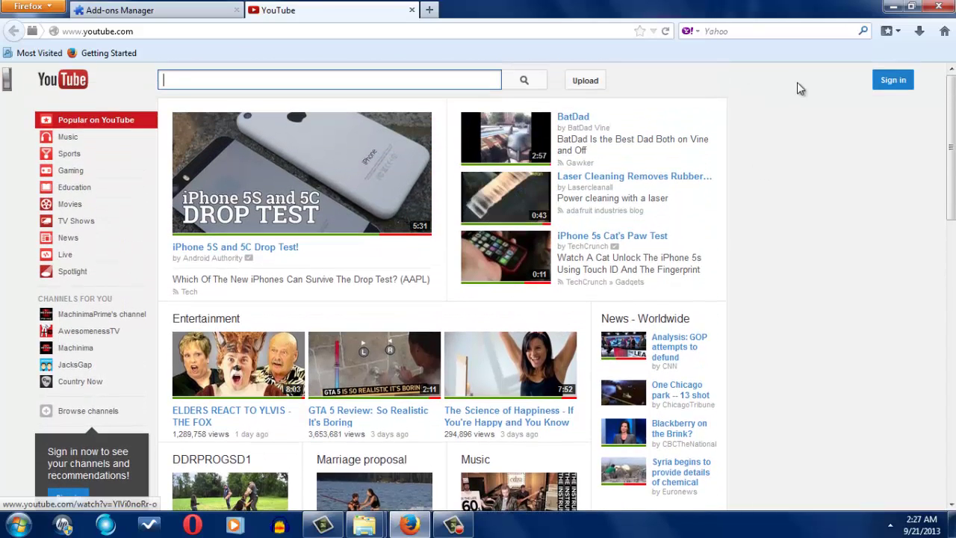
Return to the extensions list and review the YouTube to MP3 Button and Youtube Downloader - Media Downloader entries
click(157, 9)
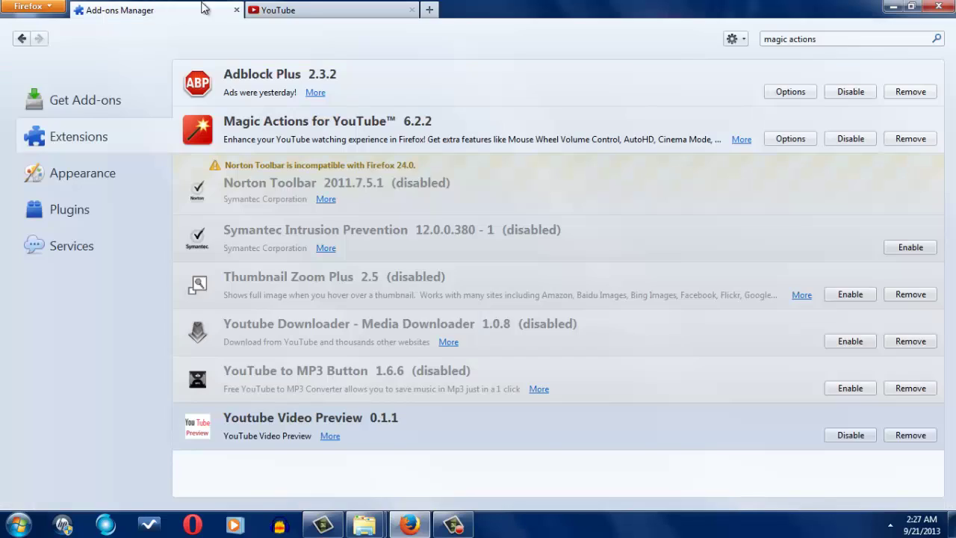
click(273, 10)
click(195, 8)
click(602, 378)
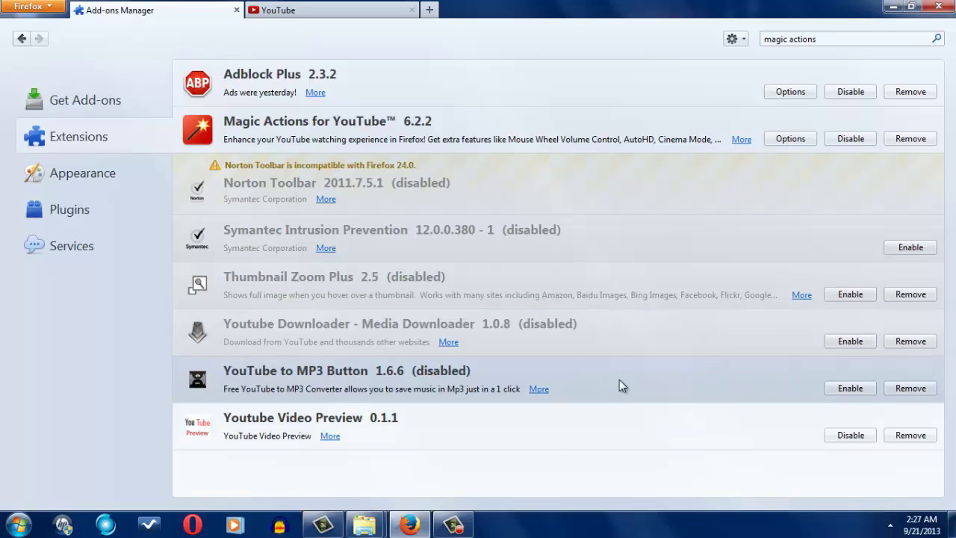
click(624, 349)
click(584, 374)
click(602, 342)
click(616, 387)
click(625, 354)
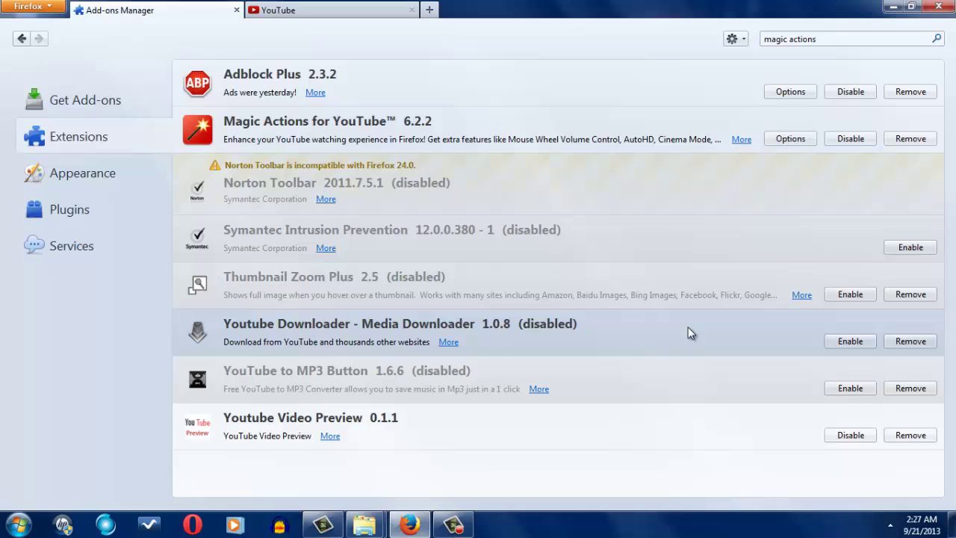
Enable the Youtube Downloader - Media Downloader and YouTube to MP3 Button extensions, and dismiss the Windows color scheme prompt
click(835, 344)
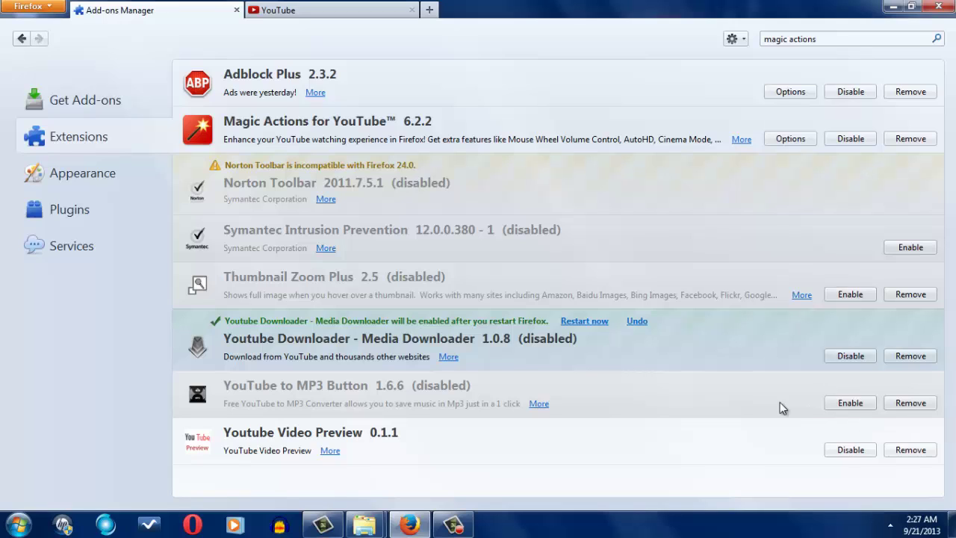
click(676, 384)
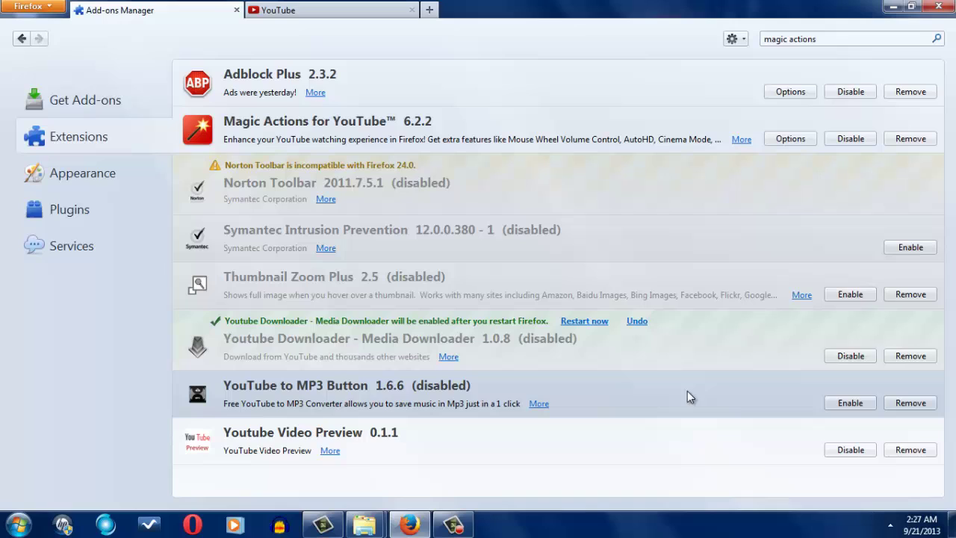
click(842, 402)
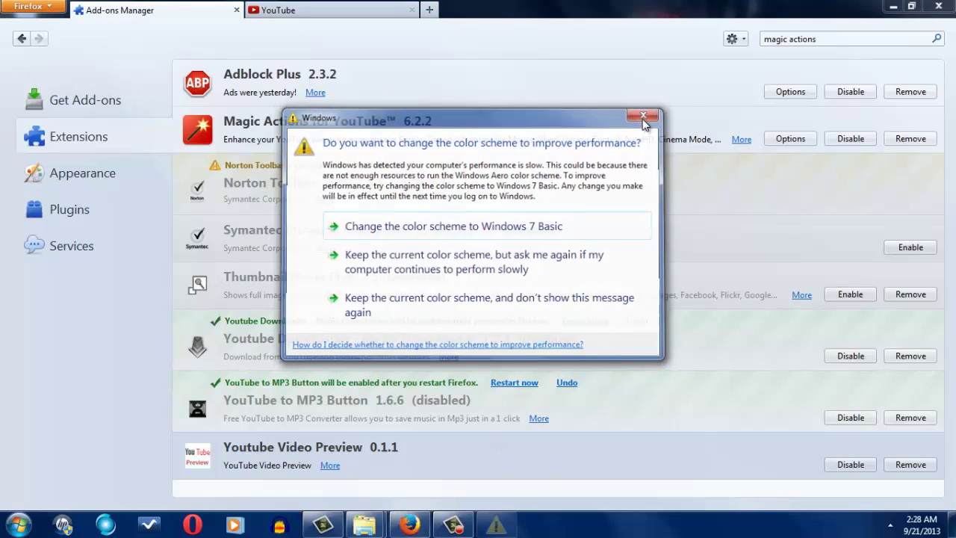
click(644, 121)
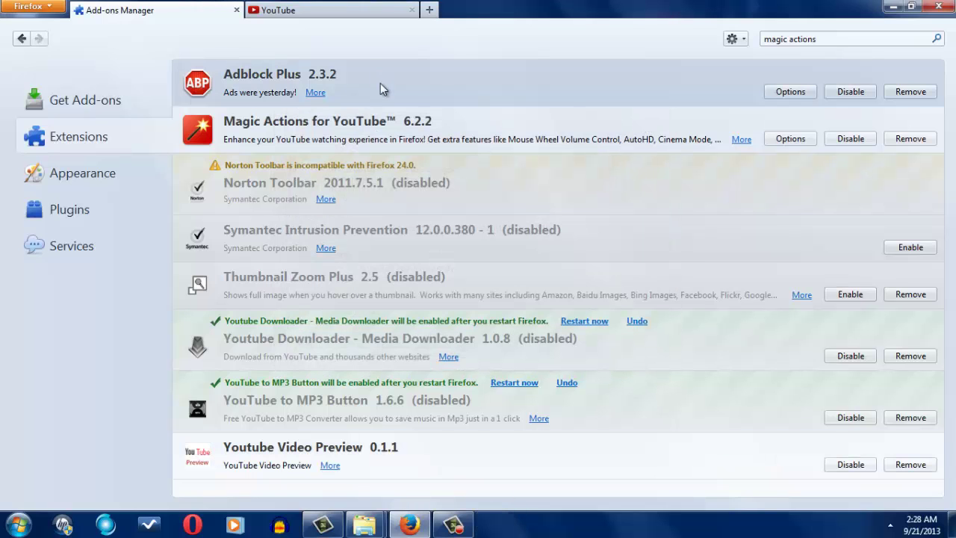
Review the Adblock Plus details, glance at the YouTube home page, and return to the Magic Actions for YouTube entry in the extensions list
double_click(380, 84)
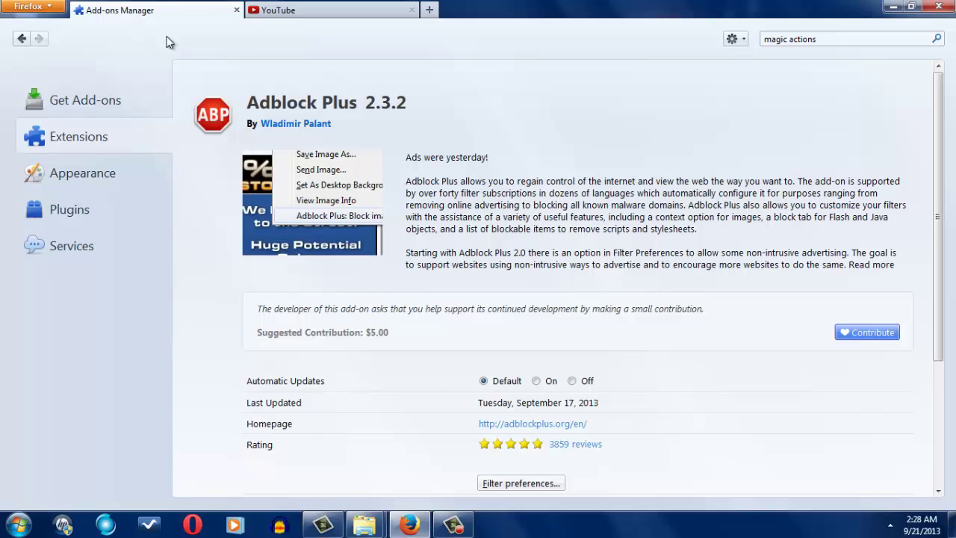
click(21, 38)
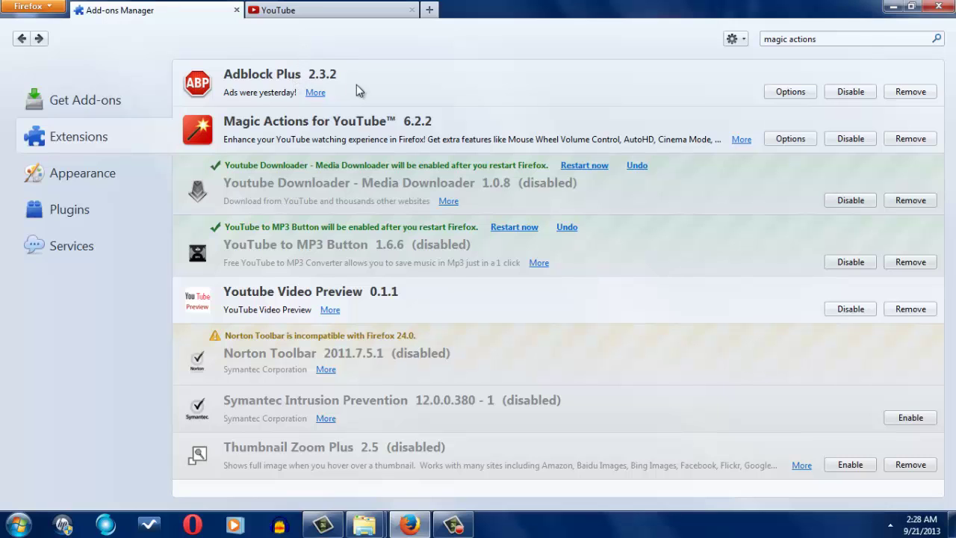
click(316, 9)
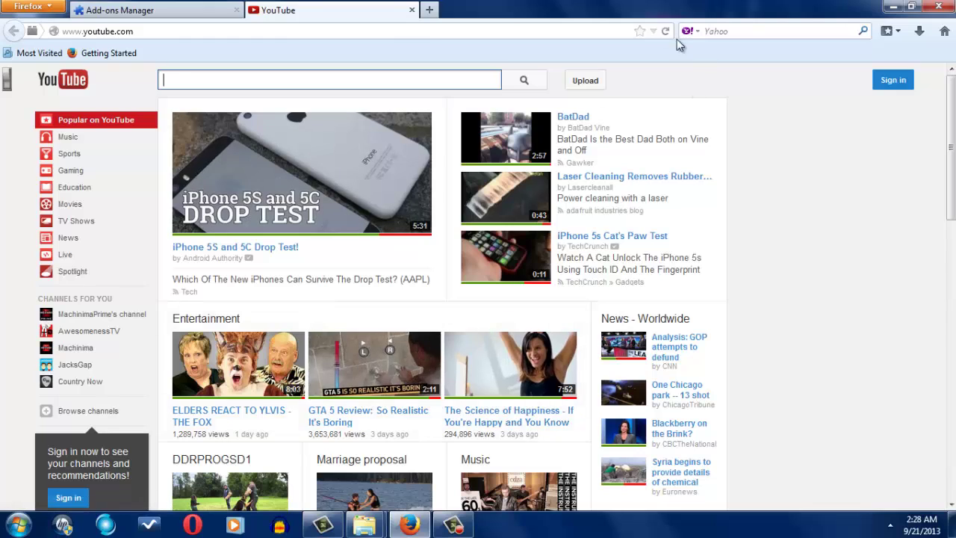
click(187, 11)
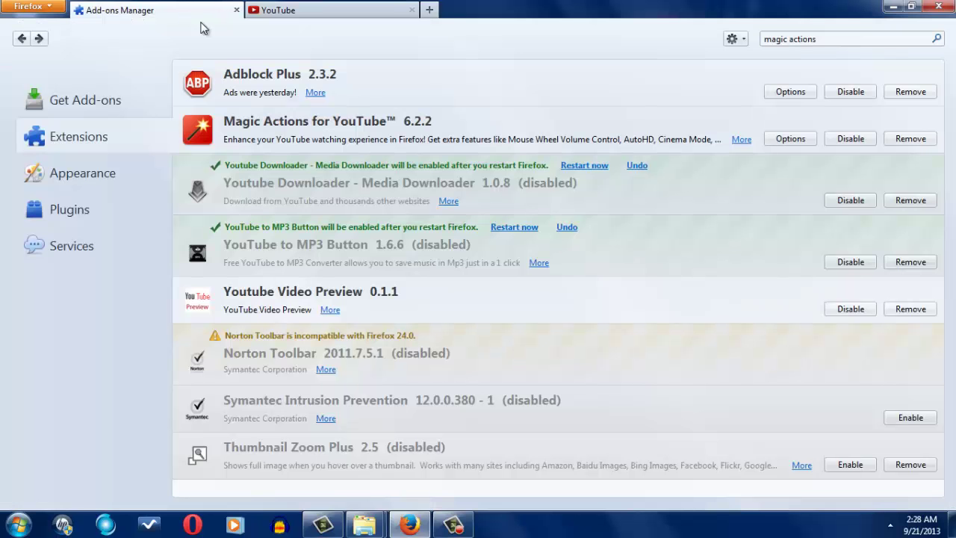
click(398, 92)
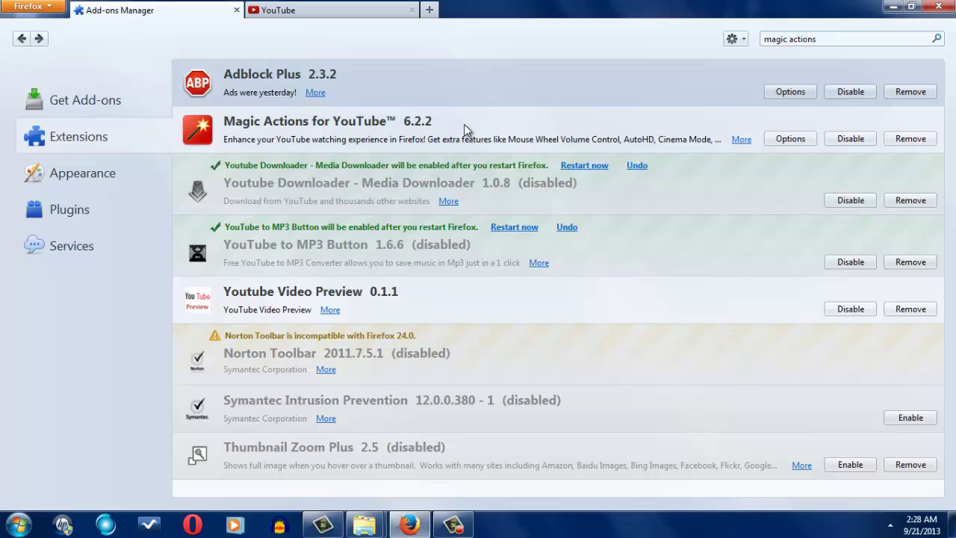
click(352, 124)
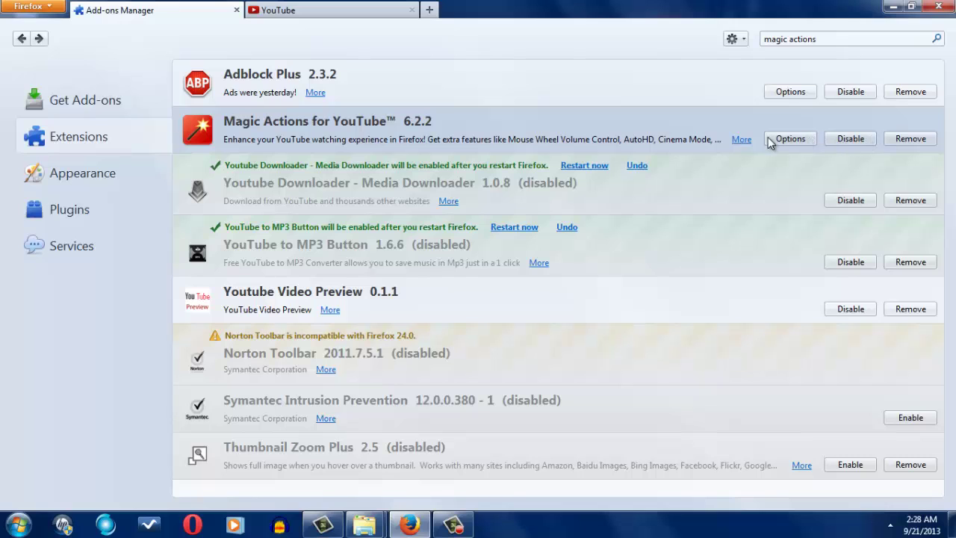
Demonstrate the Magic Actions light switch on the YouTube home page by darkening the page and restoring its light look
click(328, 9)
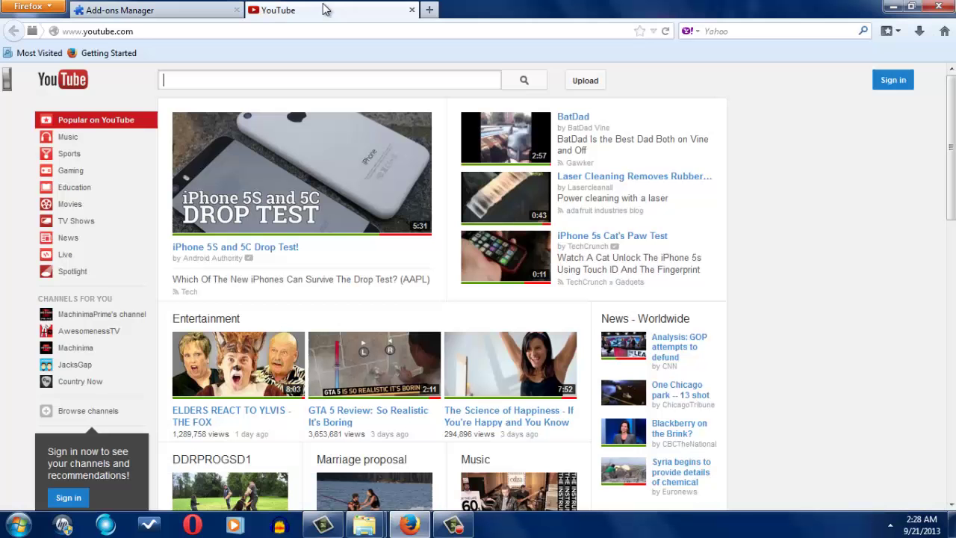
click(237, 8)
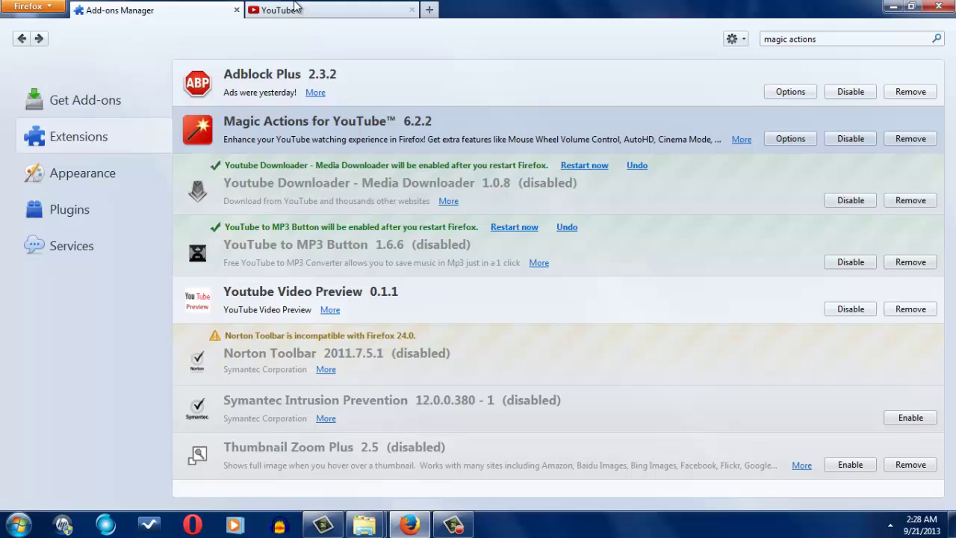
click(253, 10)
click(8, 81)
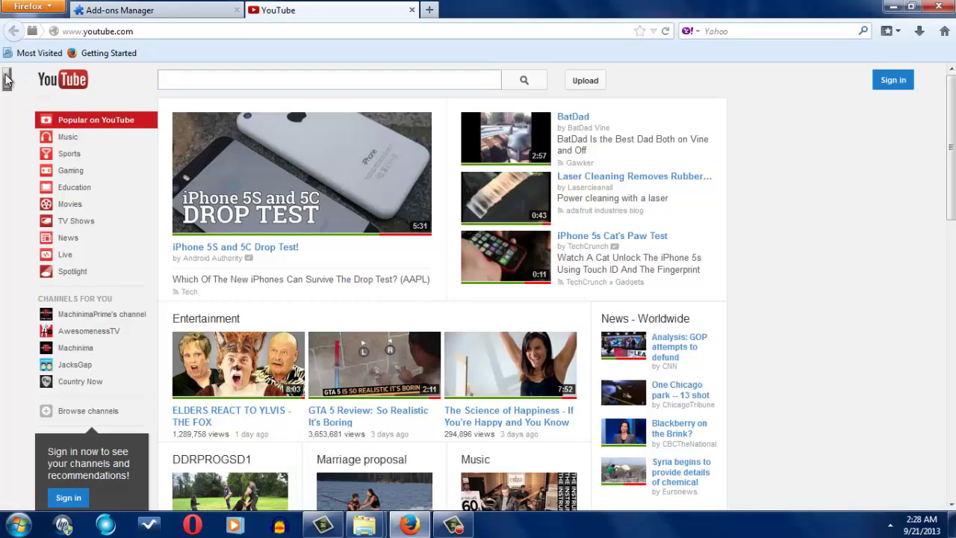
click(6, 84)
click(6, 81)
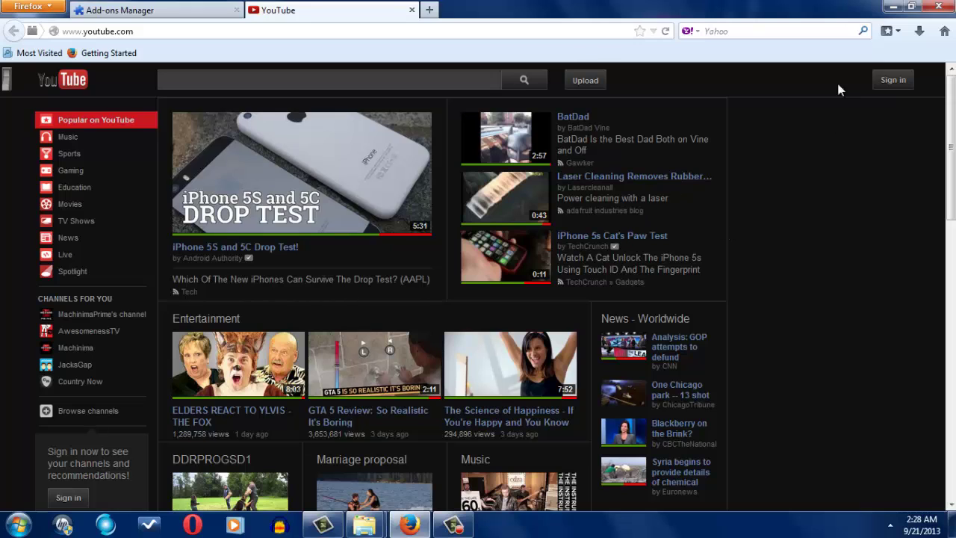
click(6, 85)
Check the Magic Actions for YouTube entry again and switch the YouTube home page to its dark look
click(101, 9)
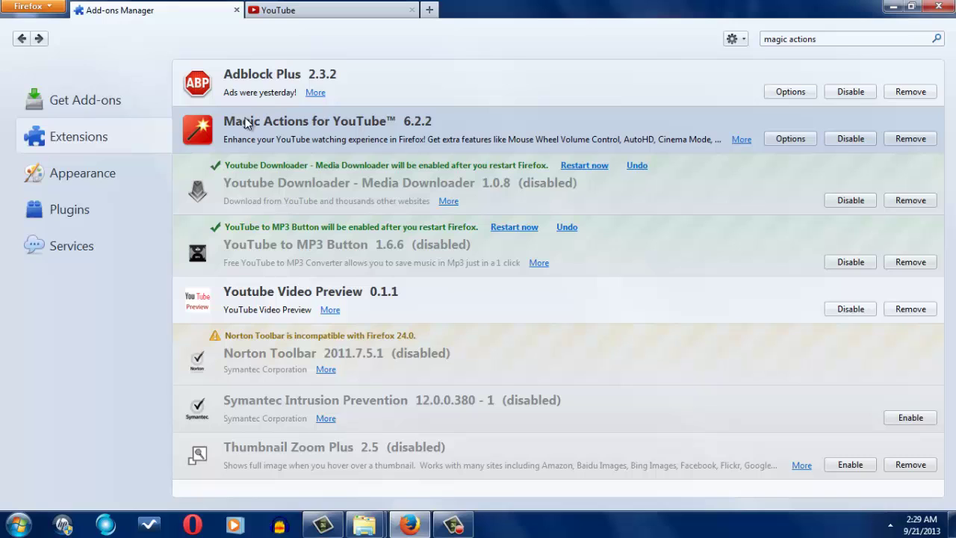
click(271, 10)
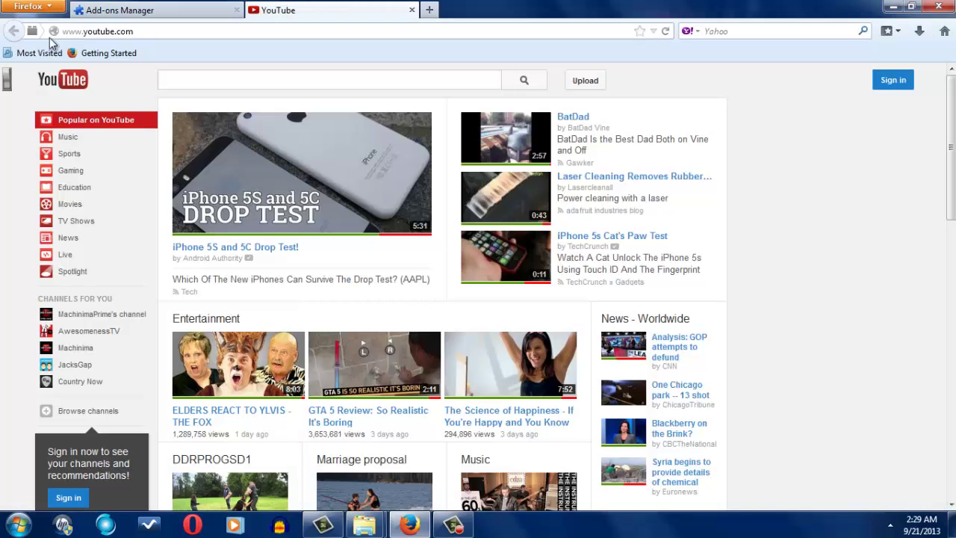
click(8, 81)
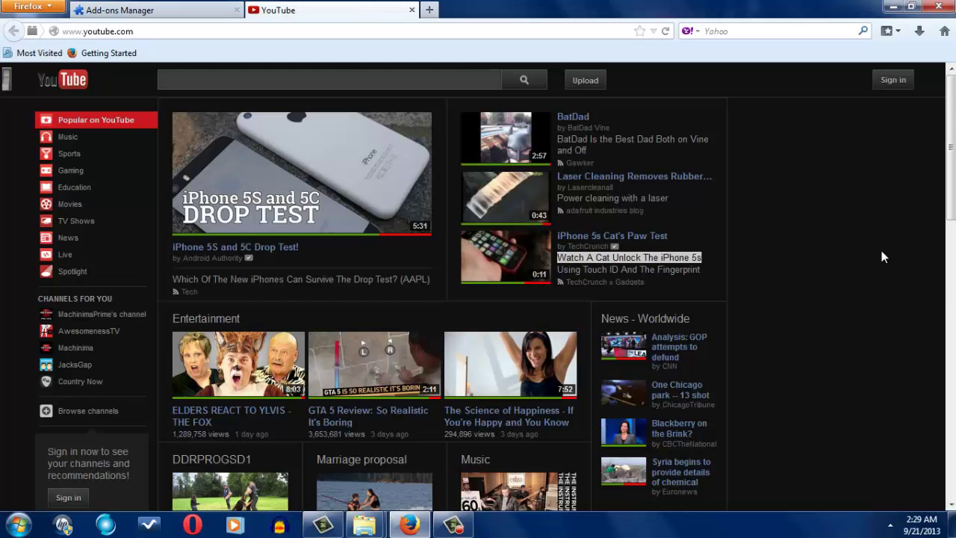
click(8, 83)
click(8, 84)
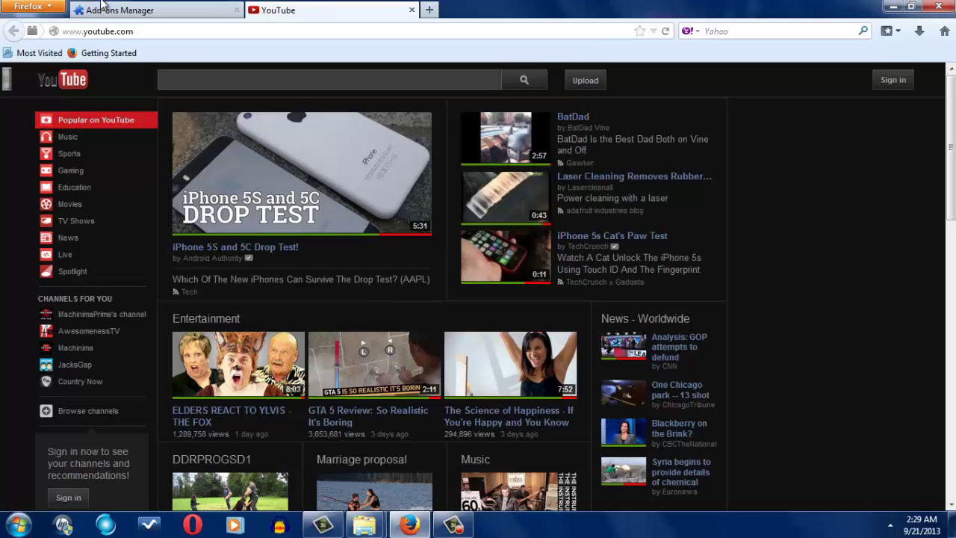
Review the Youtube Downloader - Media Downloader, YouTube to MP3 Button and Youtube Video Preview entries in the extensions list
click(120, 10)
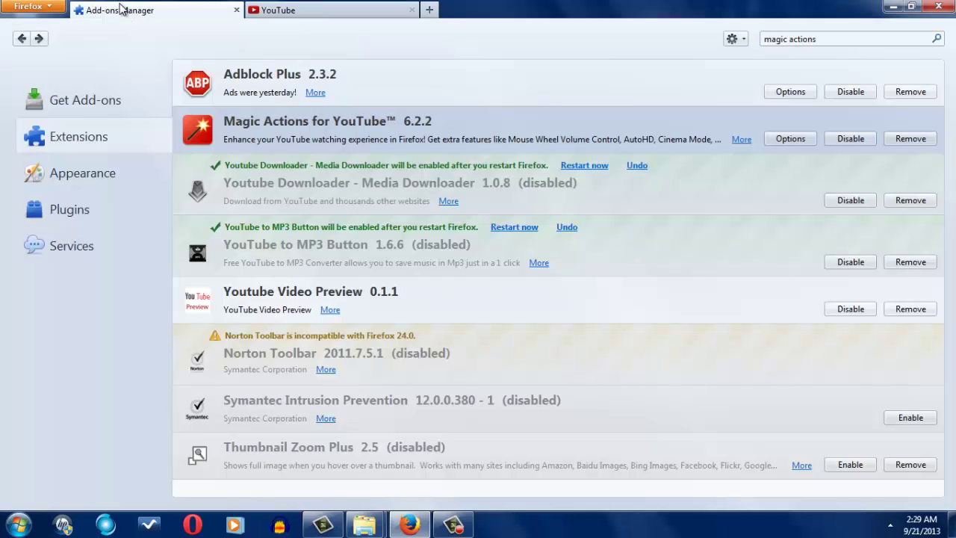
click(662, 205)
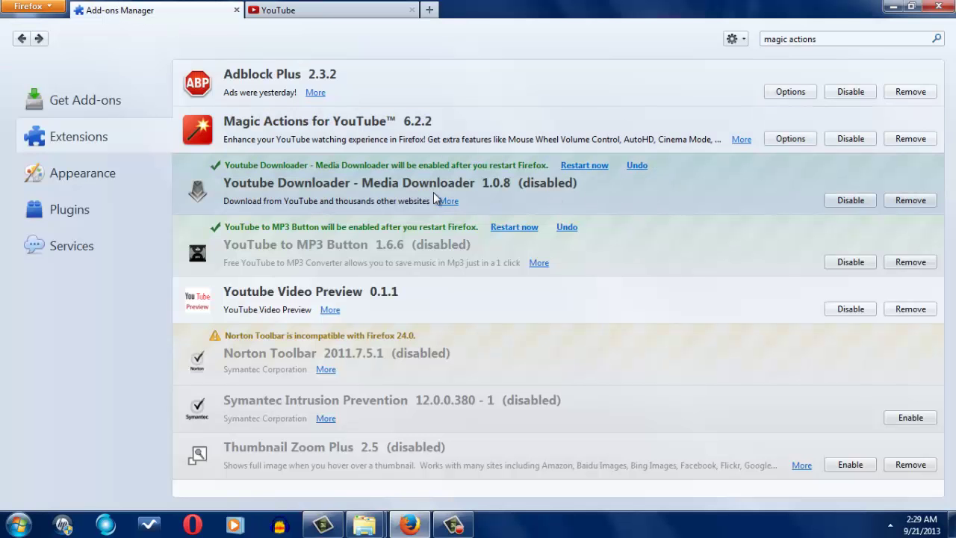
click(598, 252)
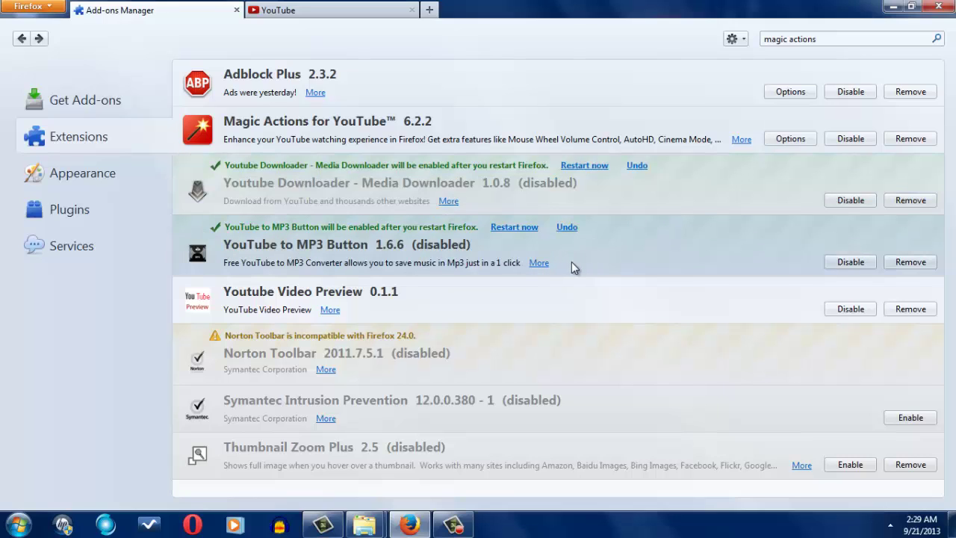
click(549, 290)
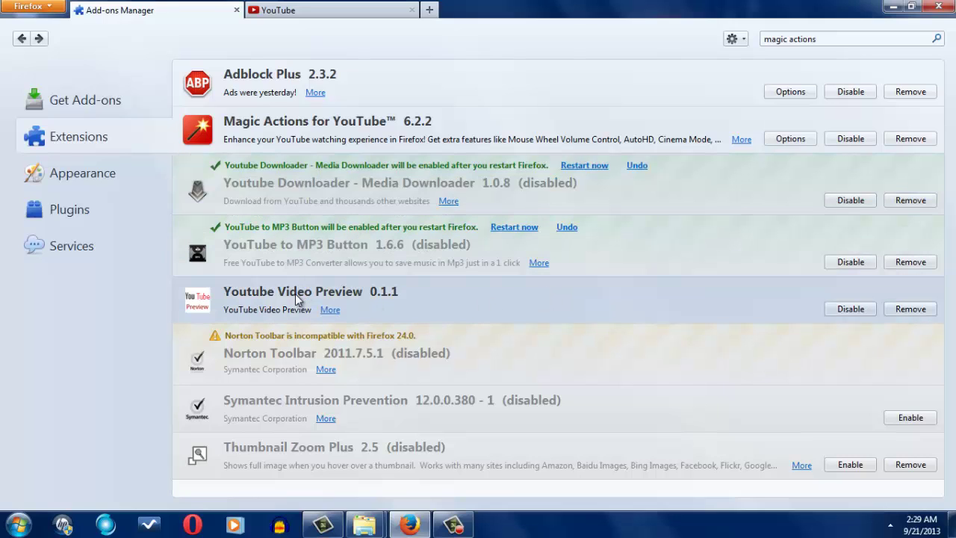
Preview the iPhone 5S and 5C Drop Test thumbnail and examine the Entertainment thumbnails on the YouTube home page
click(365, 9)
mouse_move(310, 150)
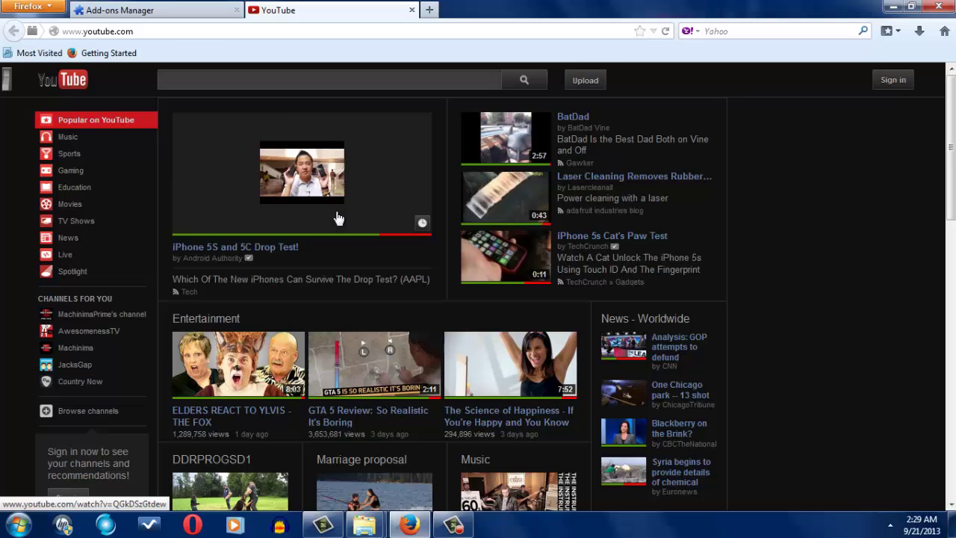
scroll(336, 217, down, 2)
mouse_move(267, 284)
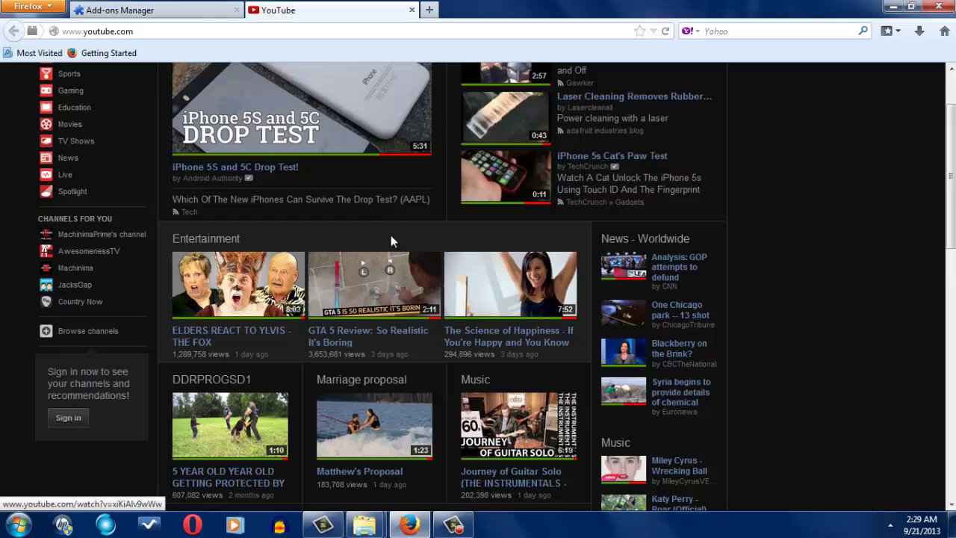
click(192, 12)
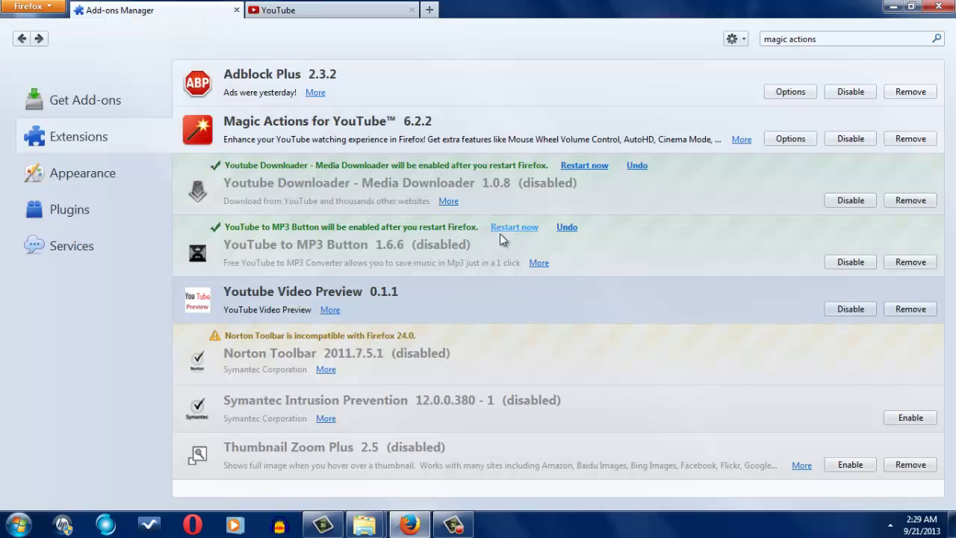
click(284, 10)
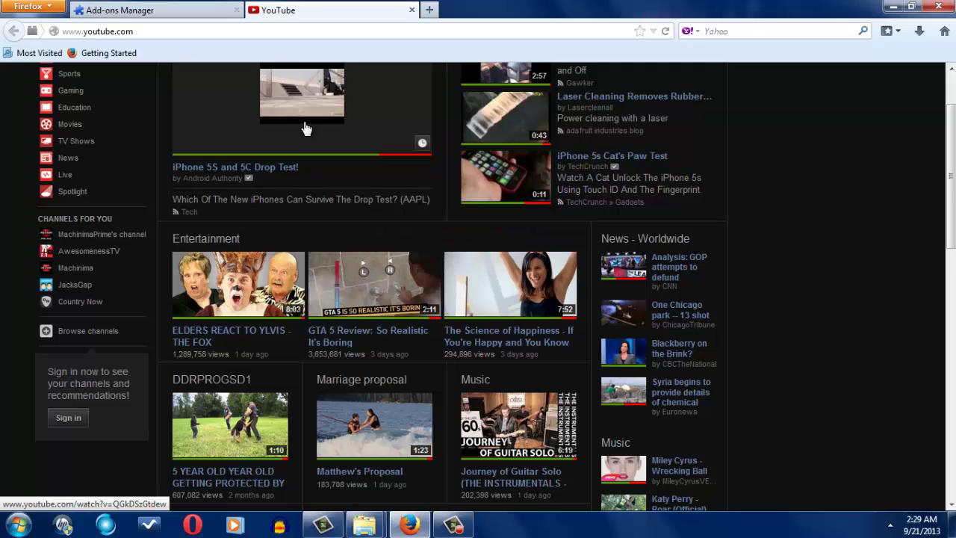
scroll(303, 127, up, 2)
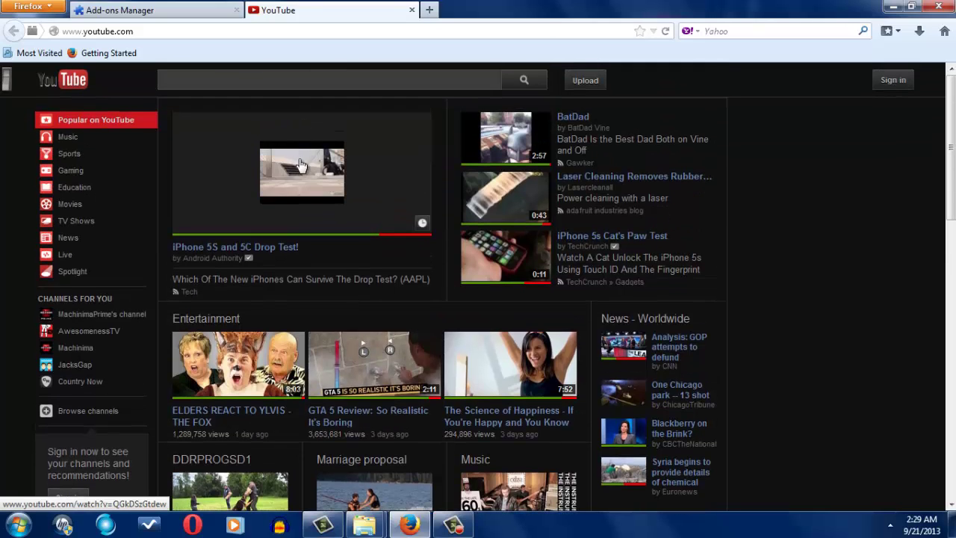
Restart Firefox from the extensions list to activate the newly enabled extensions, and bring up the screen recorder's control window
click(152, 10)
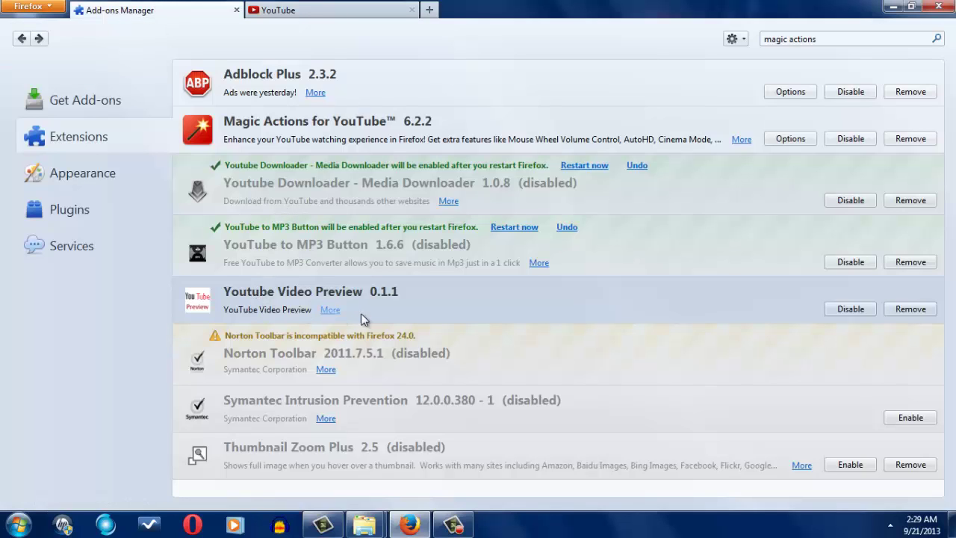
click(577, 166)
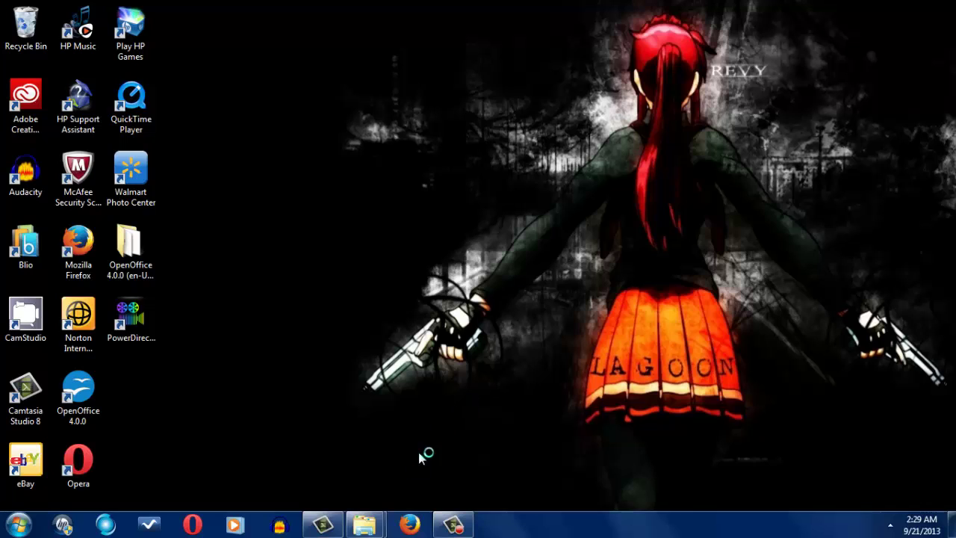
click(454, 525)
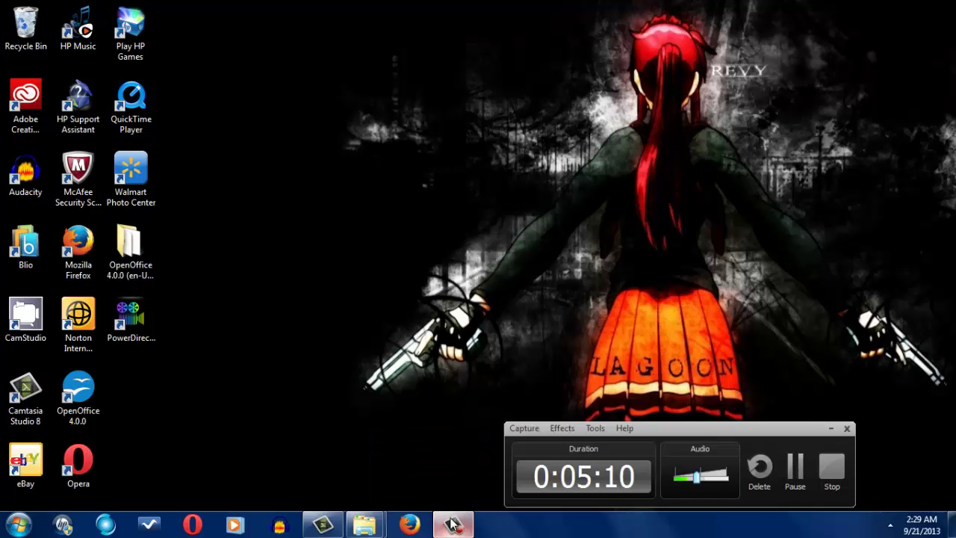
click(454, 525)
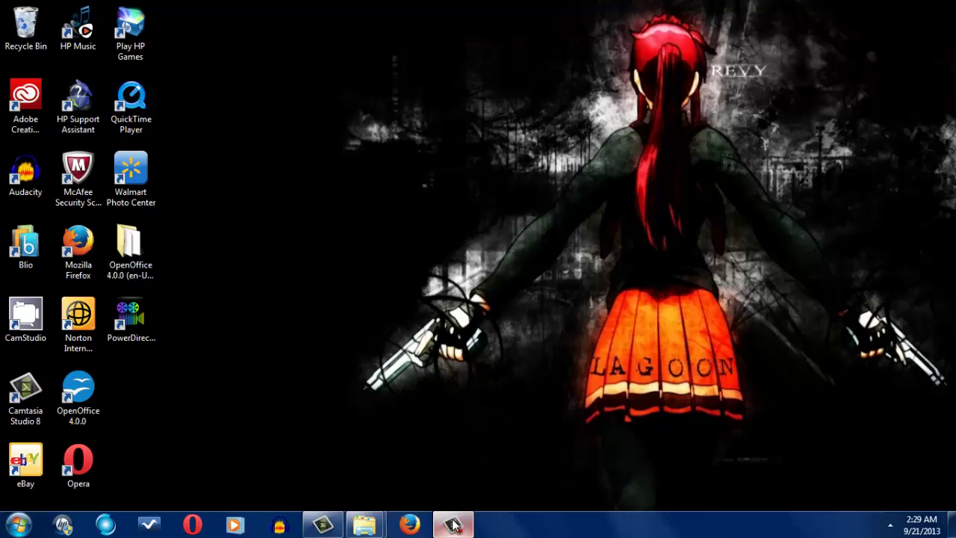
click(453, 525)
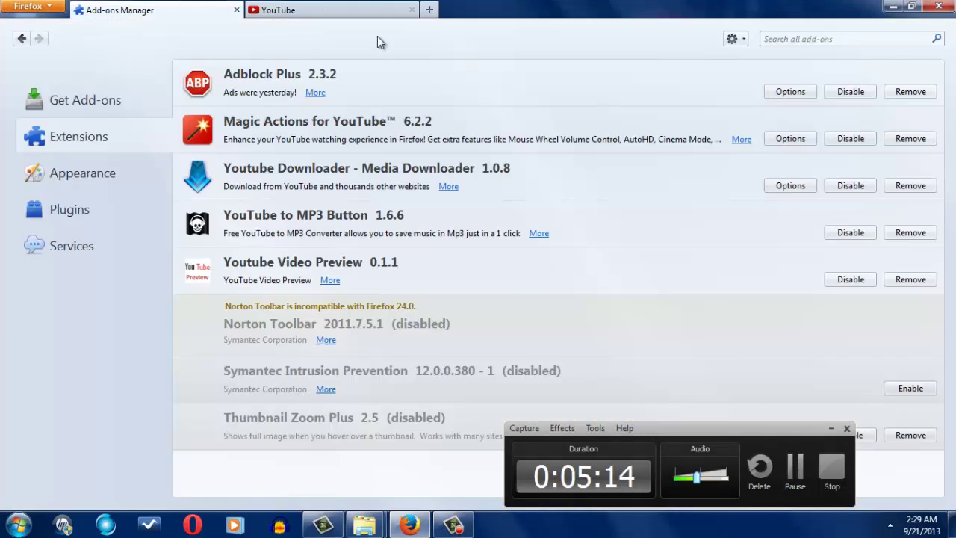
Check the reloaded YouTube home page and close the Add-ons Manager, leaving only YouTube open
click(316, 8)
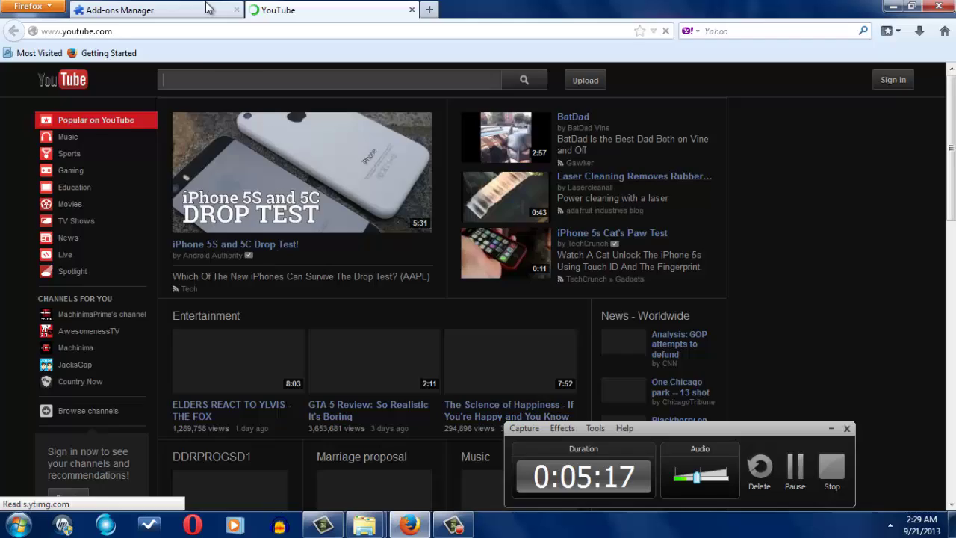
click(232, 8)
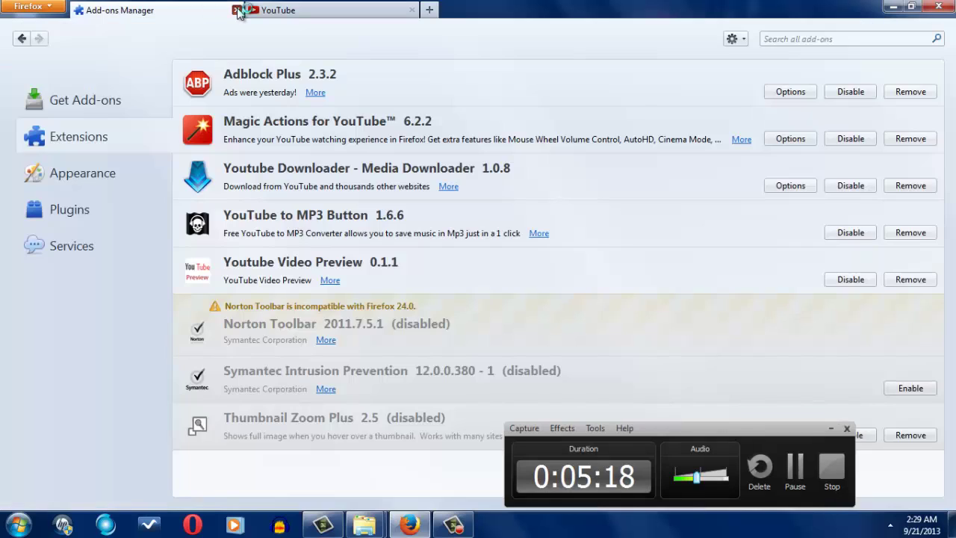
click(233, 9)
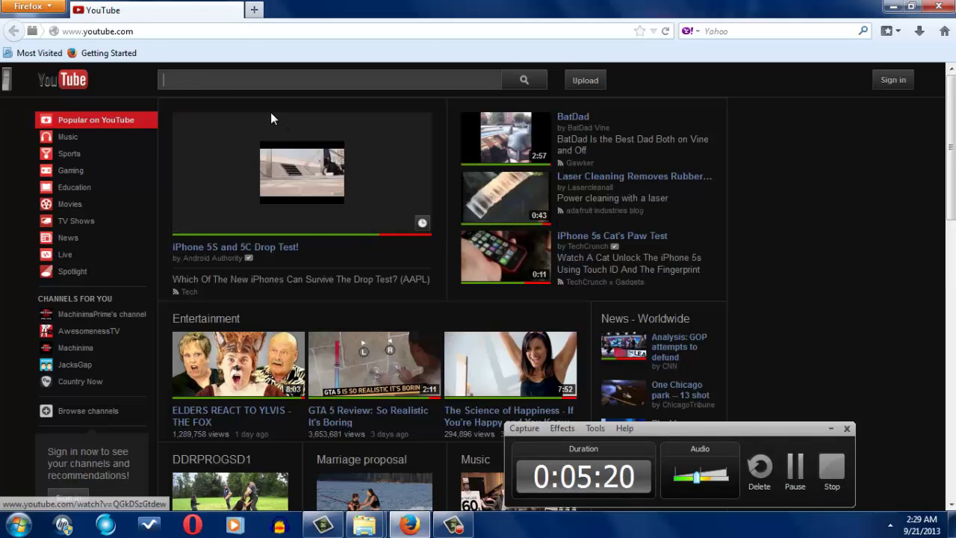
Look over the YouTube home page and open the video ELDERS REACT TO YLVIS - THE FOX from the Entertainment section
scroll(725, 165, down, 1)
scroll(709, 161, down, 2)
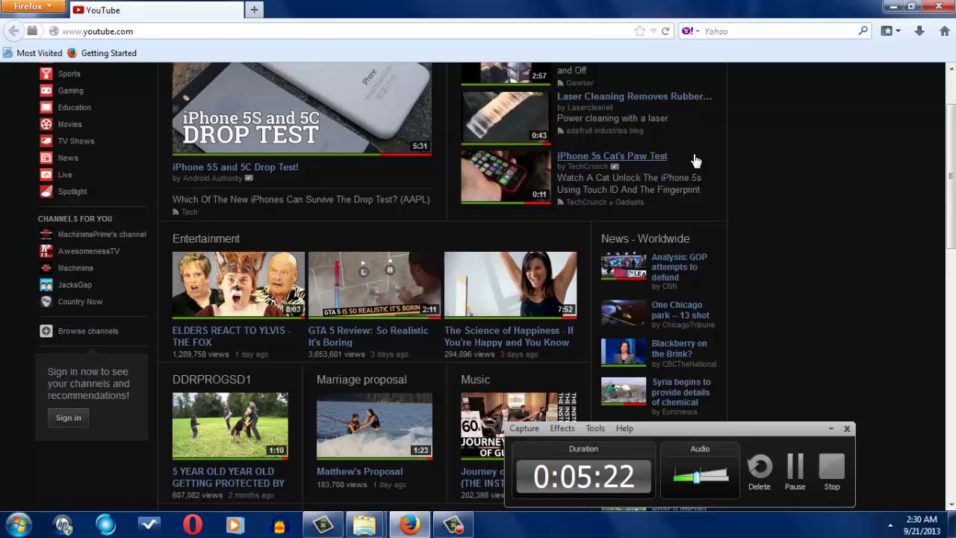
scroll(691, 157, up, 3)
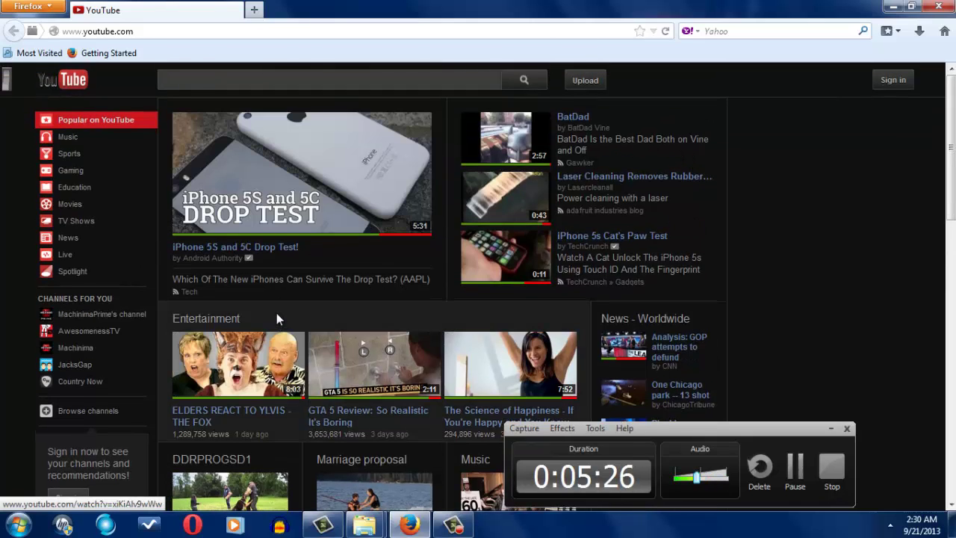
click(254, 362)
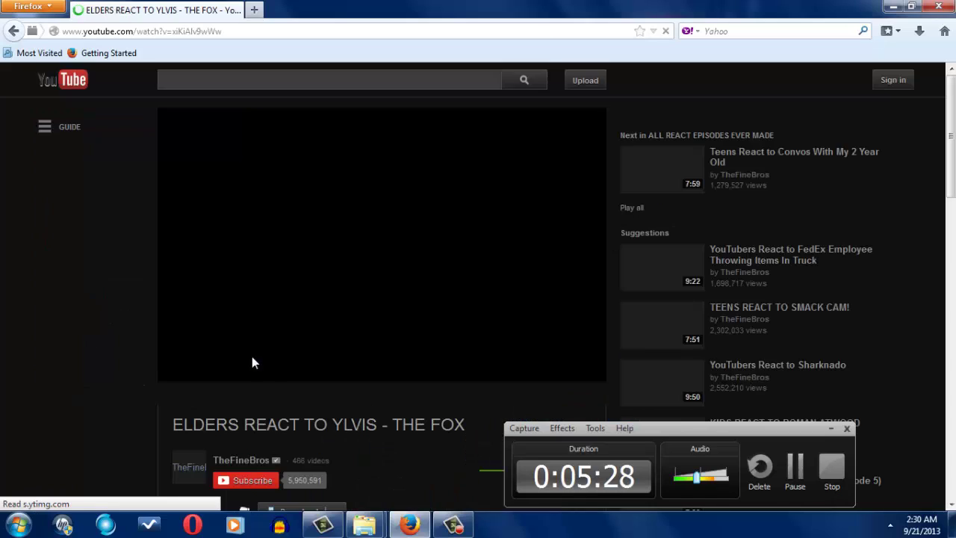
click(594, 188)
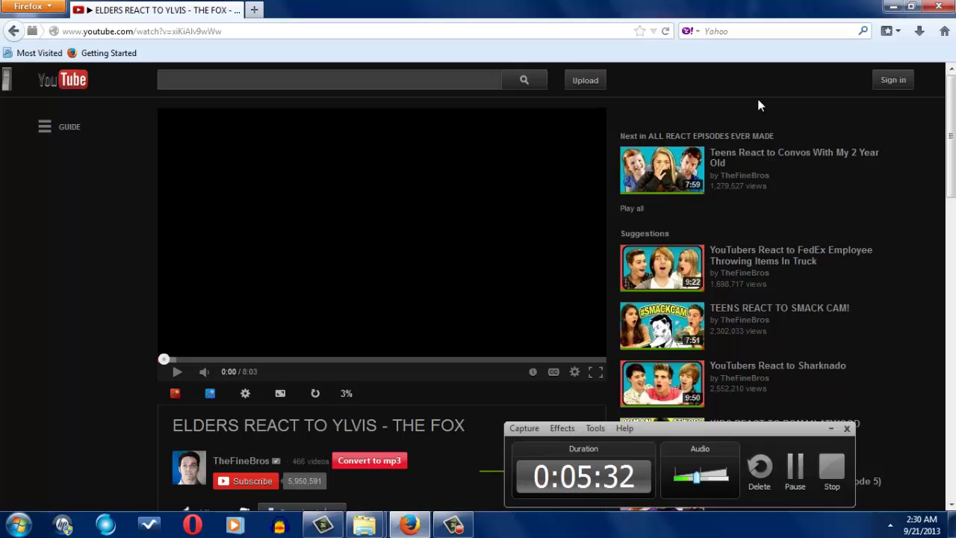
Examine the extension controls on the watch page, expanding the Download format list and checking the Convert to mp3 option
scroll(809, 129, down, 1)
scroll(672, 172, down, 6)
scroll(611, 196, down, 1)
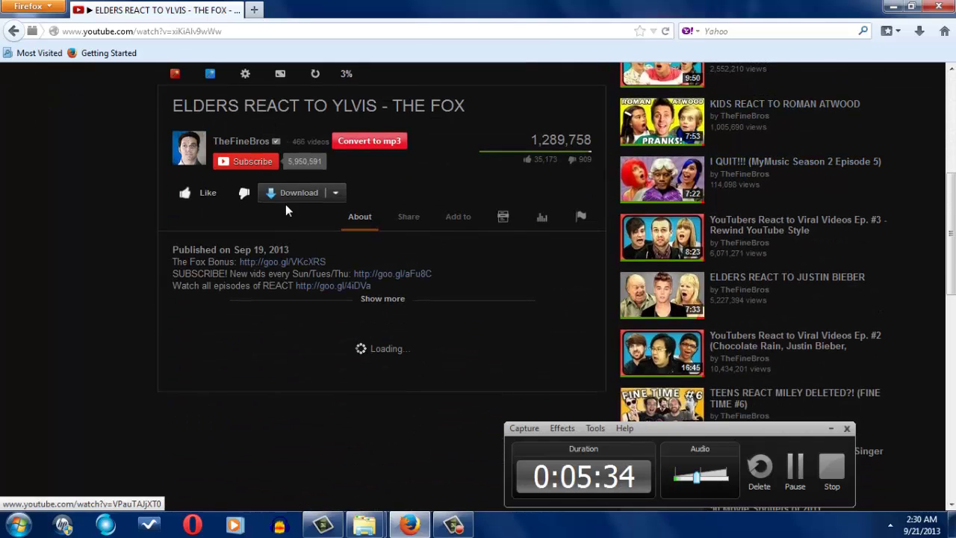
click(336, 193)
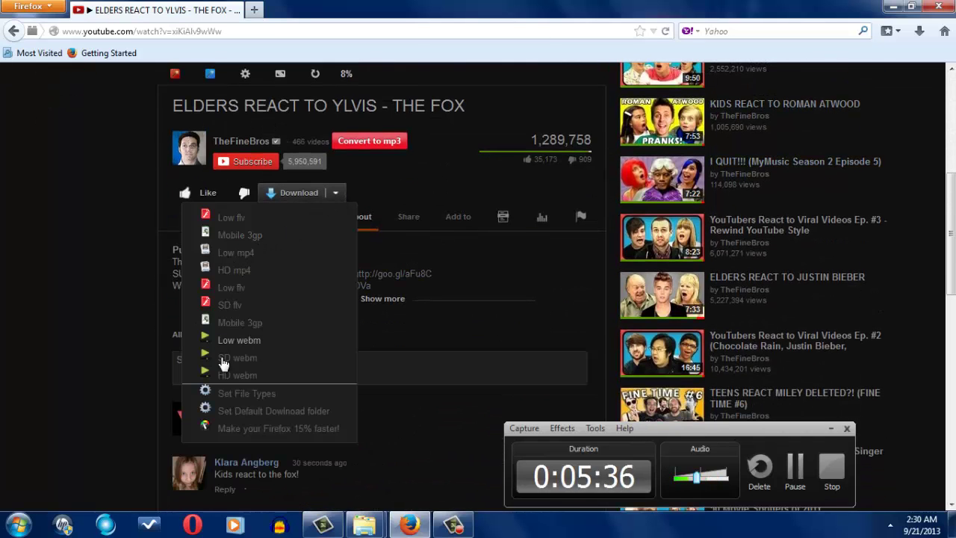
click(413, 110)
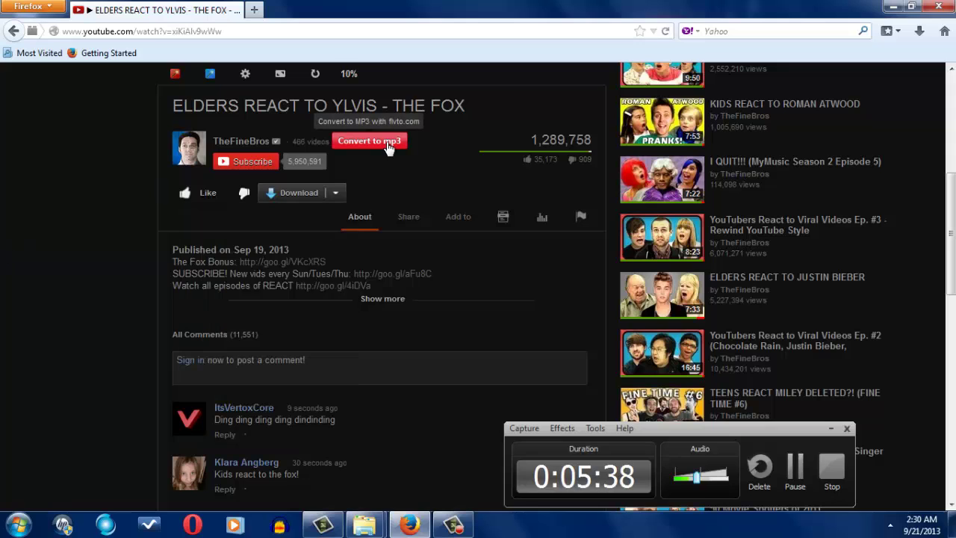
scroll(386, 149, up, 2)
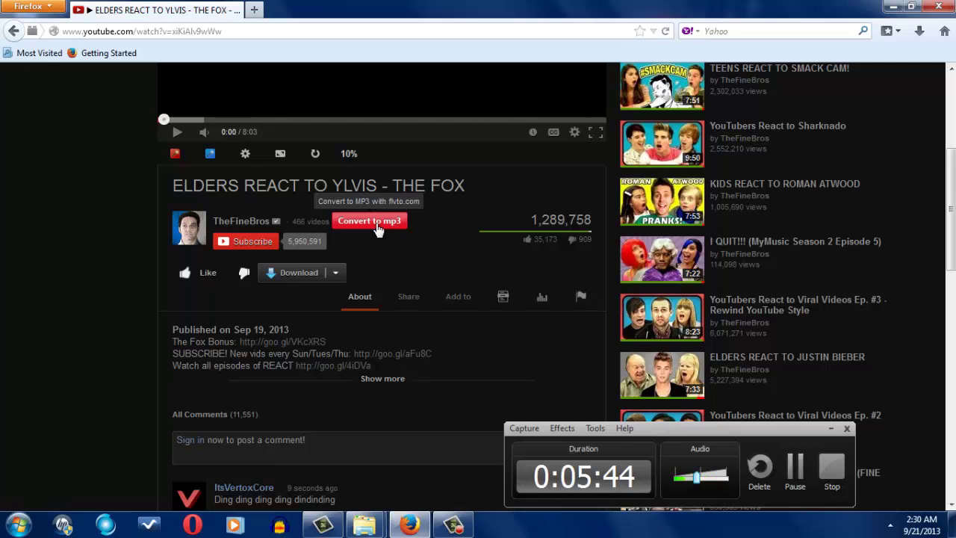
scroll(367, 276, up, 4)
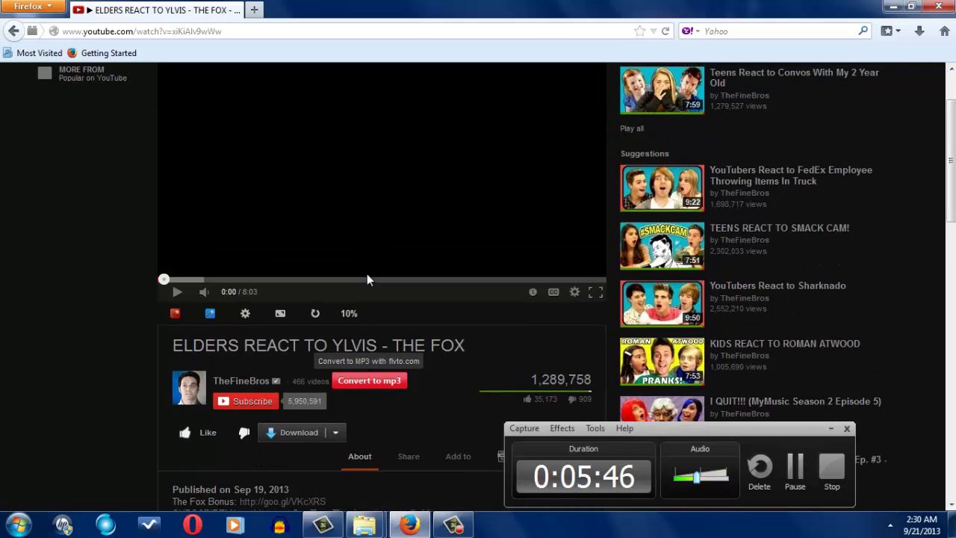
scroll(329, 278, down, 4)
scroll(356, 273, down, 3)
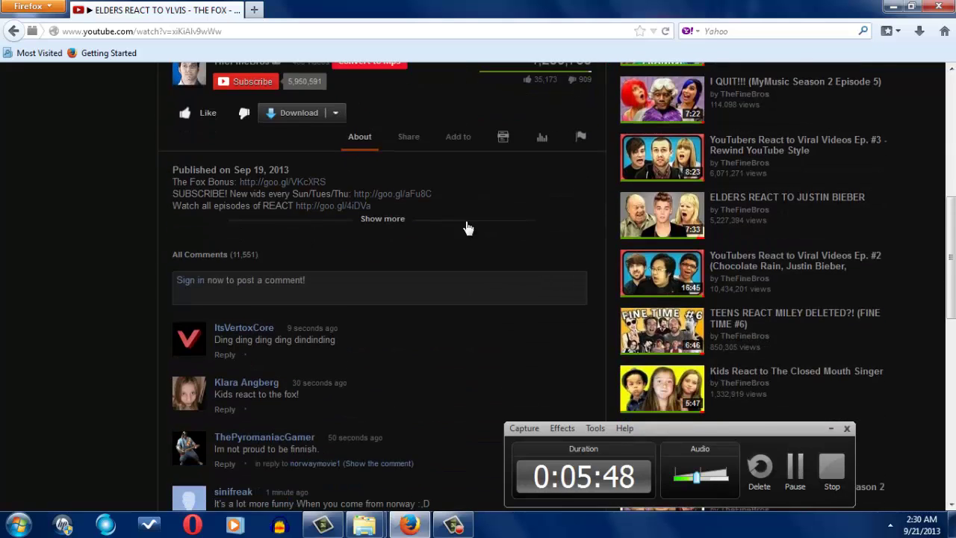
scroll(466, 227, up, 6)
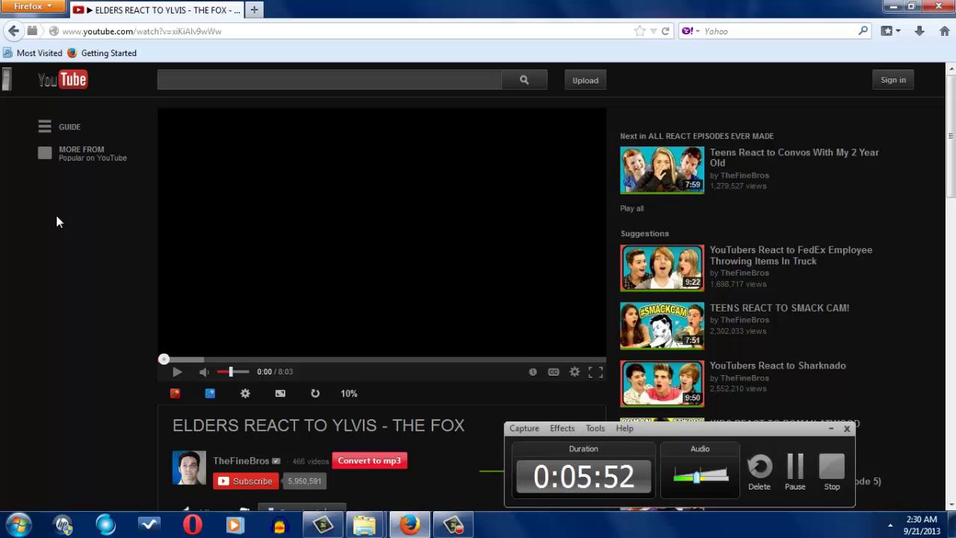
Toggle YouTube's dark theme off and on to compare it with the standard light look
click(6, 83)
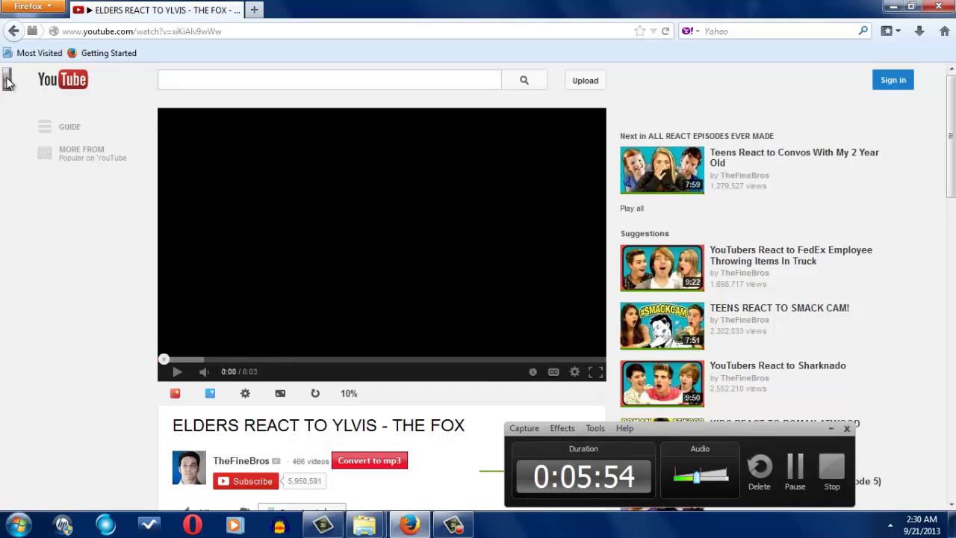
click(6, 84)
click(6, 84)
click(7, 83)
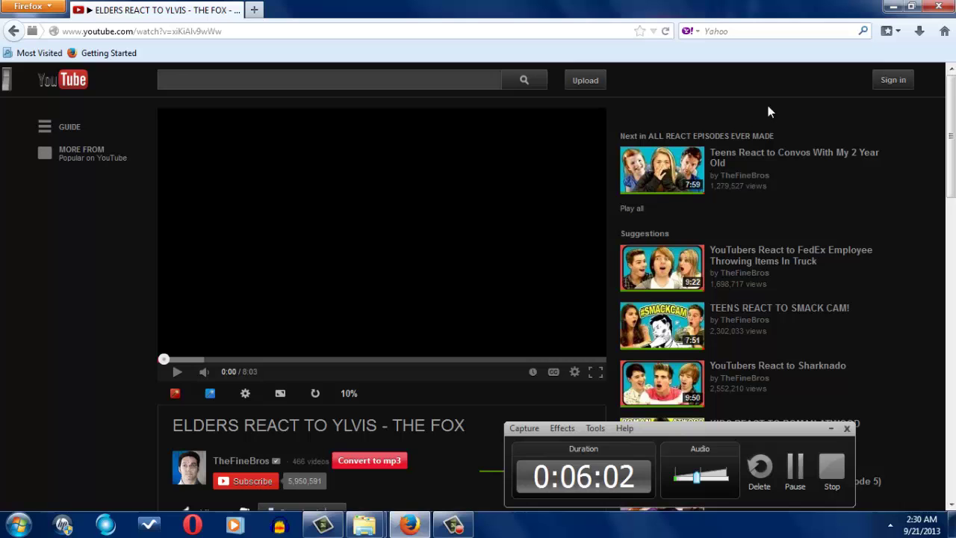
scroll(493, 156, down, 4)
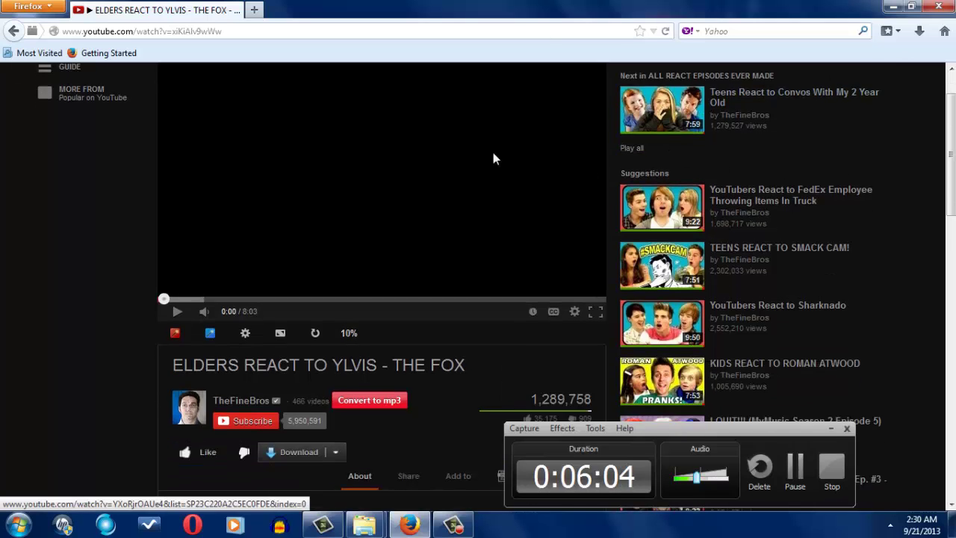
scroll(279, 157, up, 2)
scroll(281, 157, up, 2)
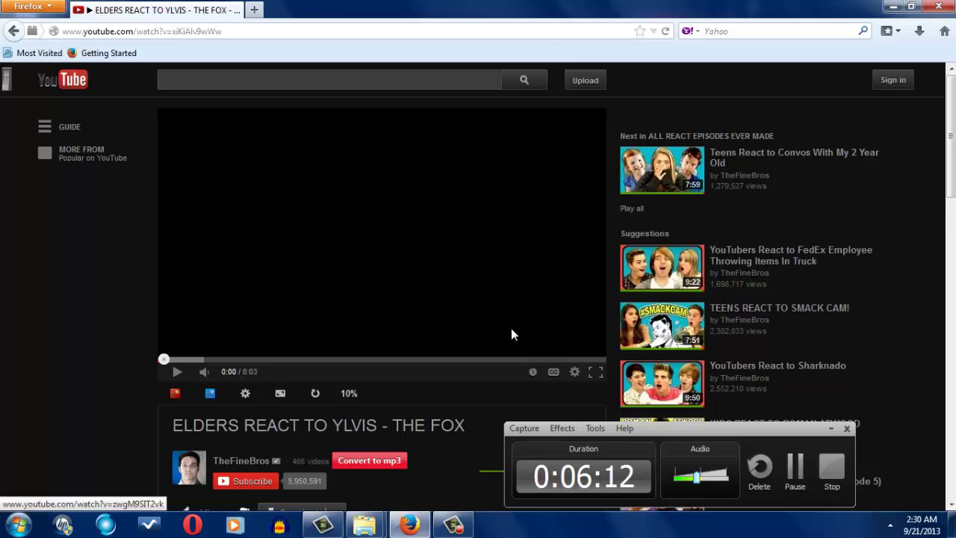
scroll(747, 336, down, 2)
scroll(803, 349, down, 5)
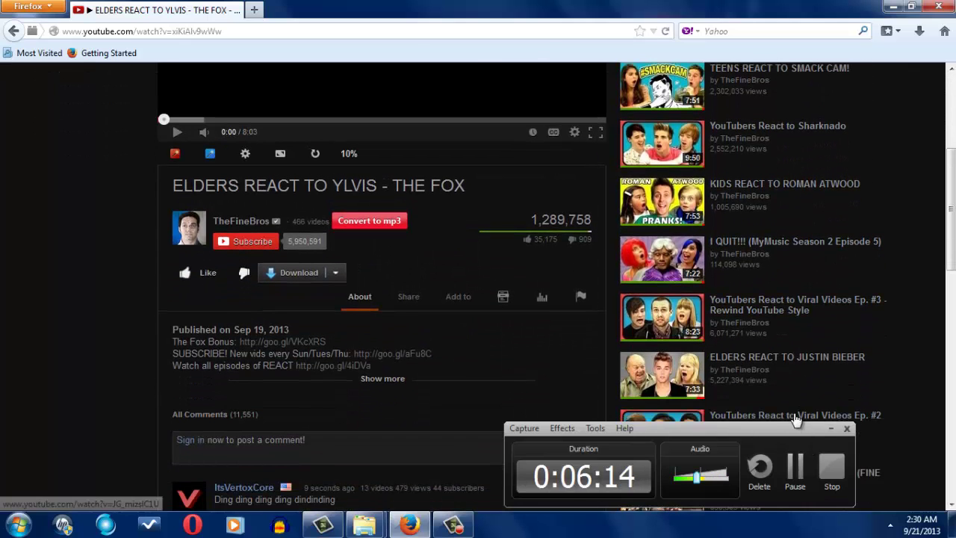
scroll(700, 329, up, 7)
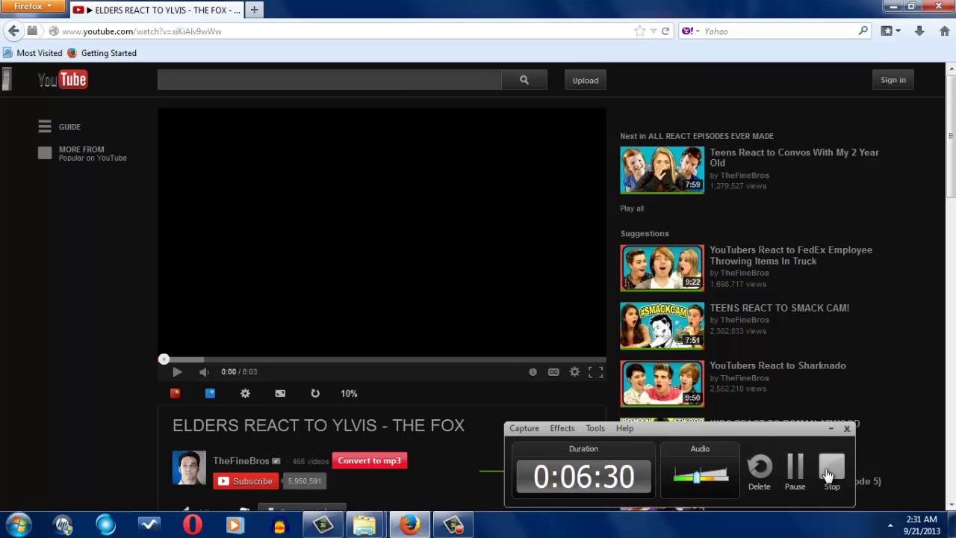
Move the screen recorder's control window so that it uncovers the video's view and like counts
drag(798, 426, 824, 342)
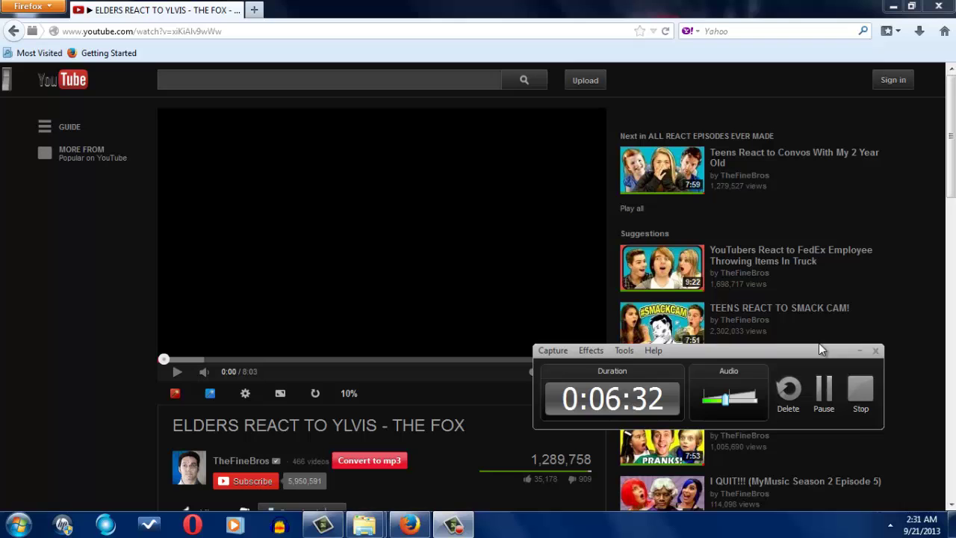
scroll(83, 335, down, 5)
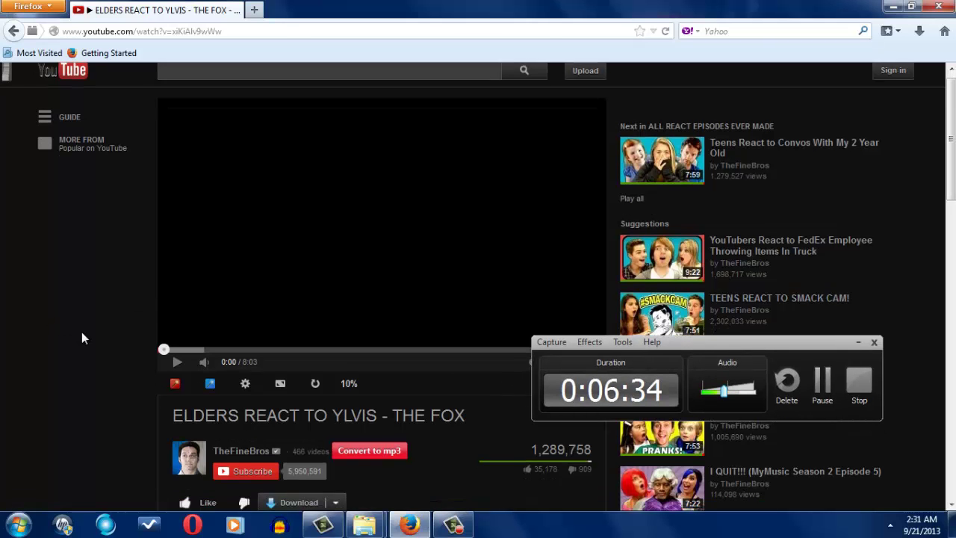